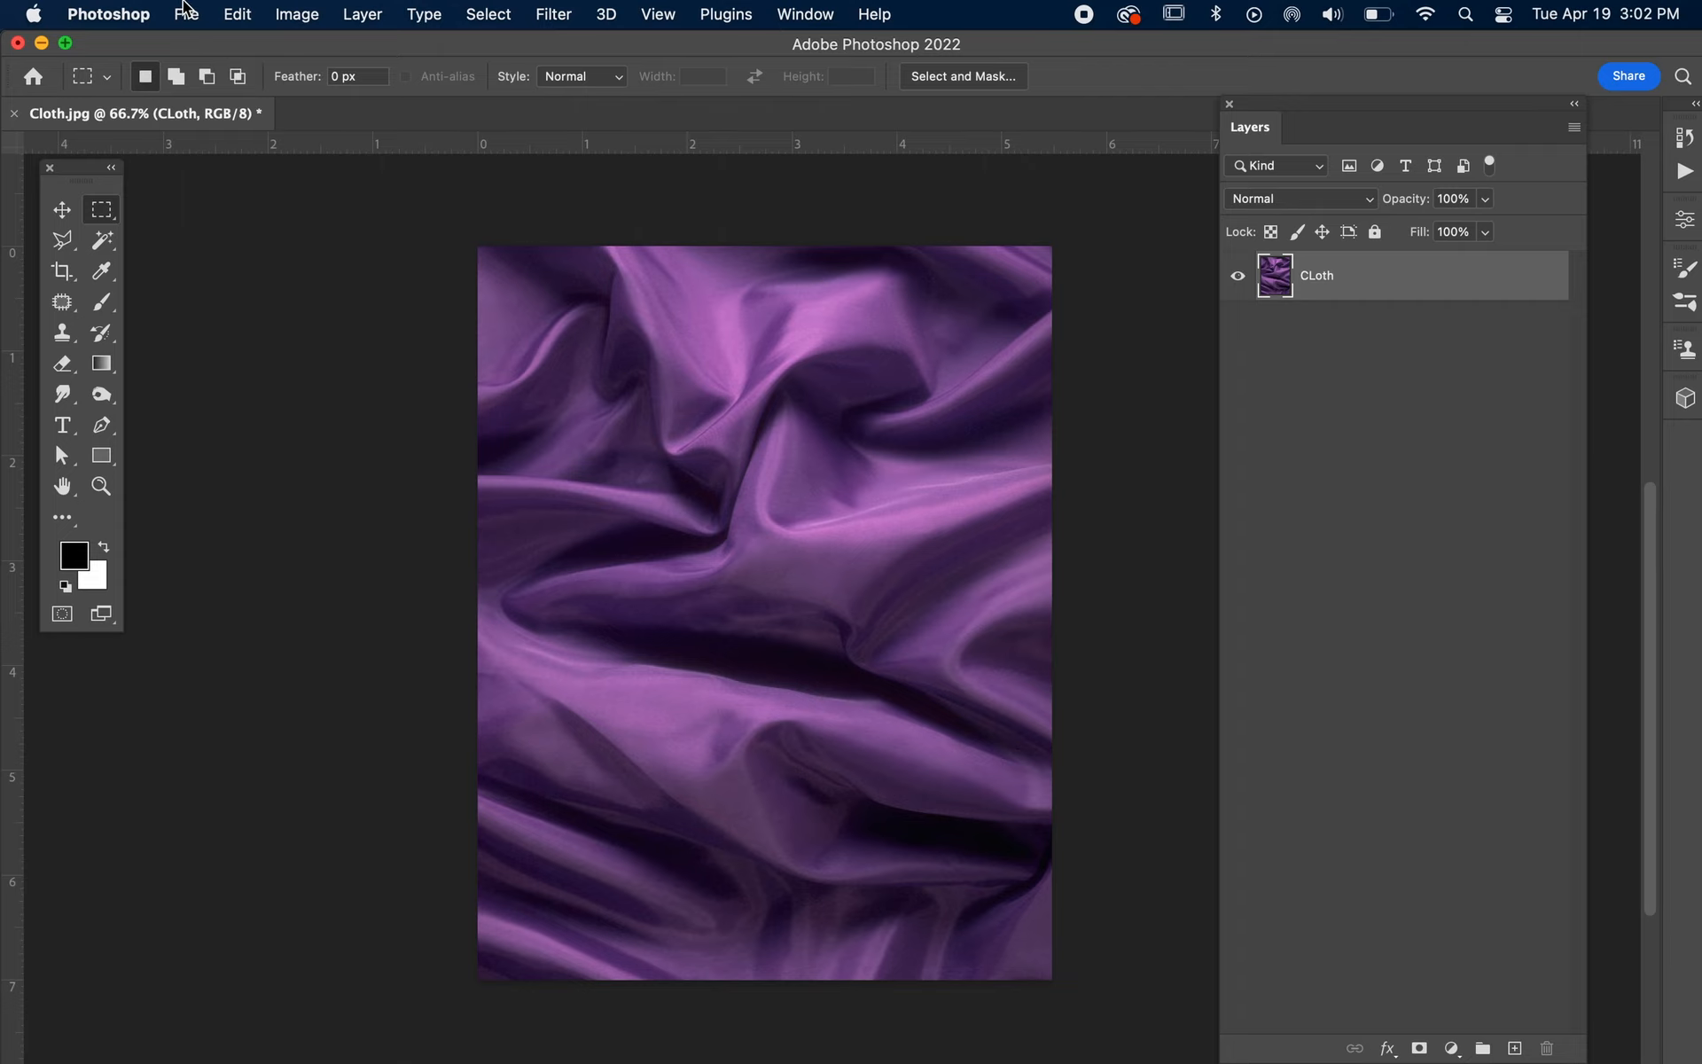
Open JBU.ai from the Digital Composites folder as its own document, cropped to the bounding box at 300 pixels/inch in RGB Color.
left_click(186, 14)
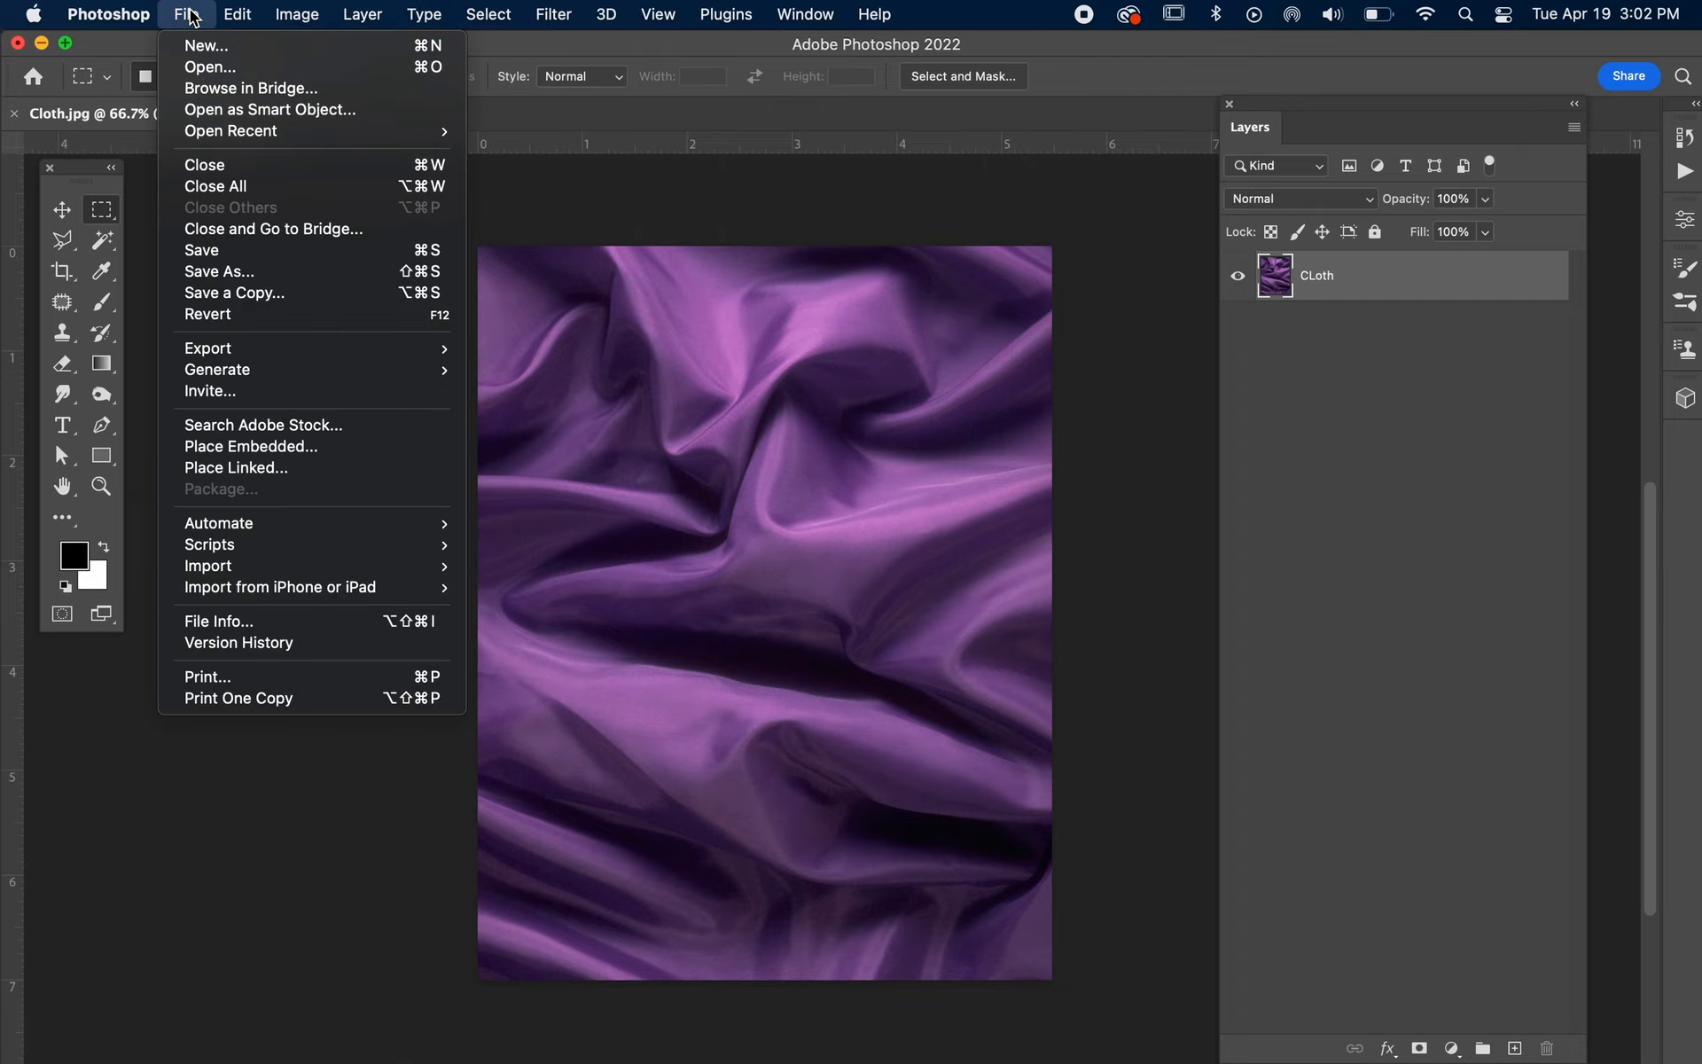
left_click(208, 70)
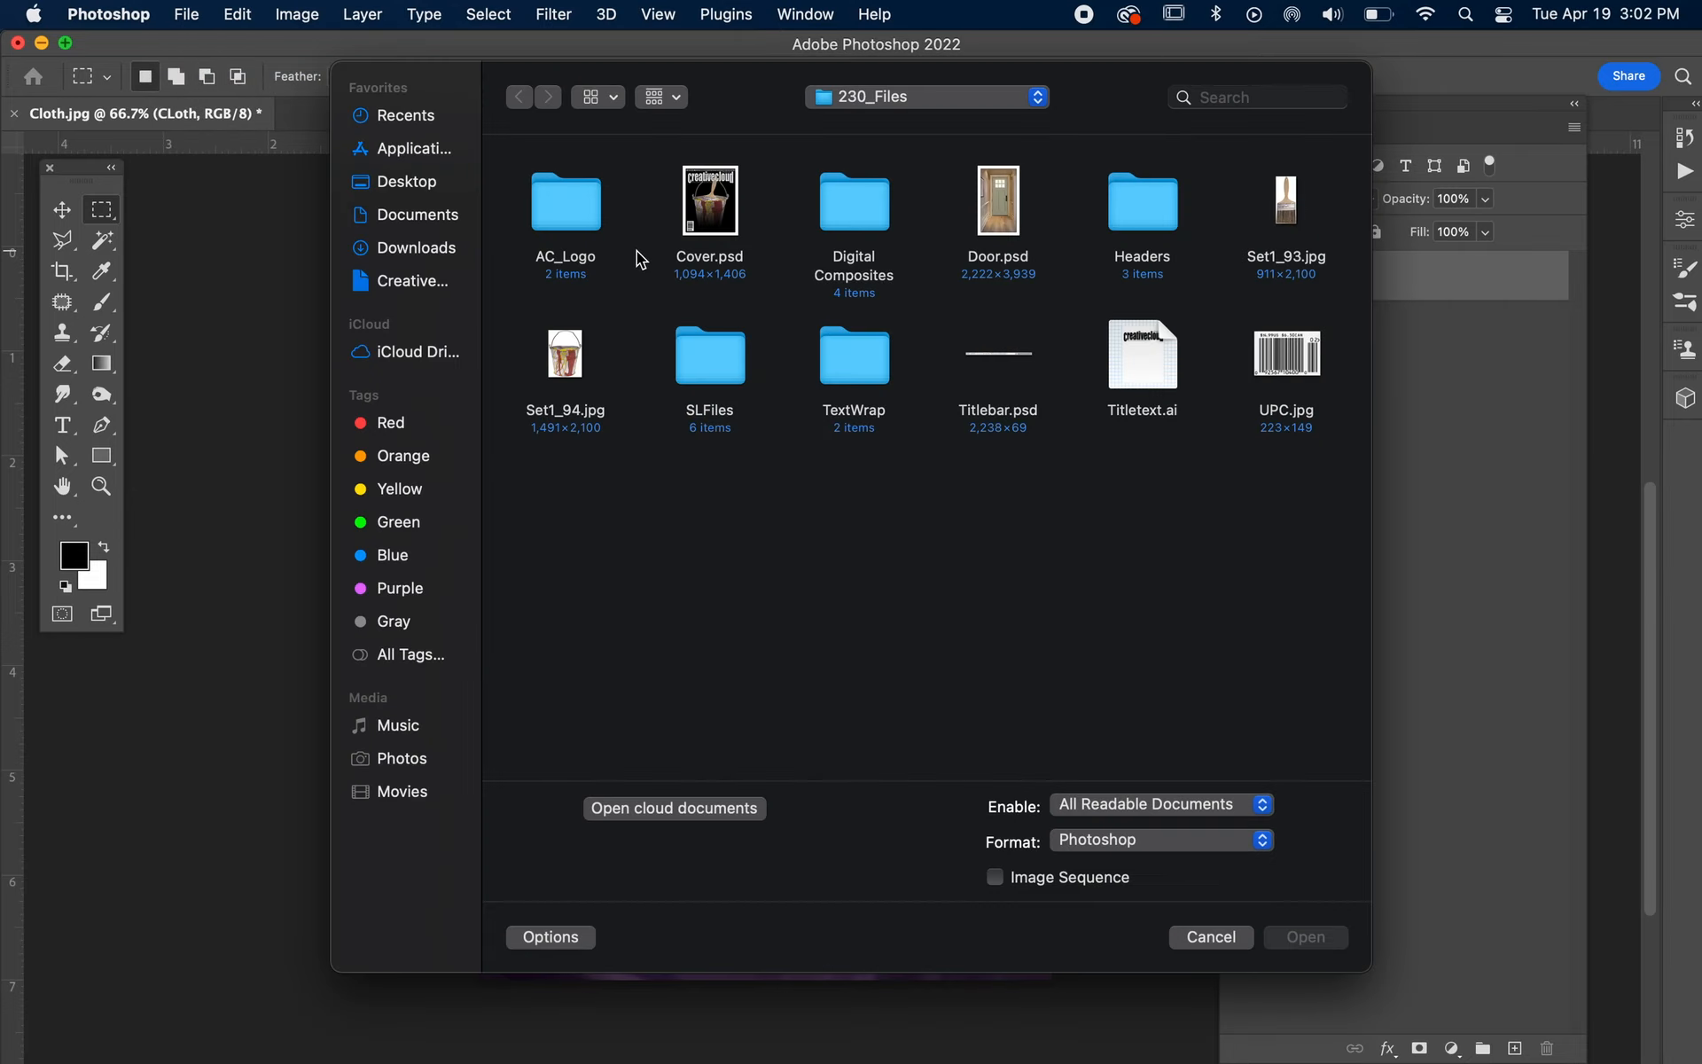
left_click(884, 211)
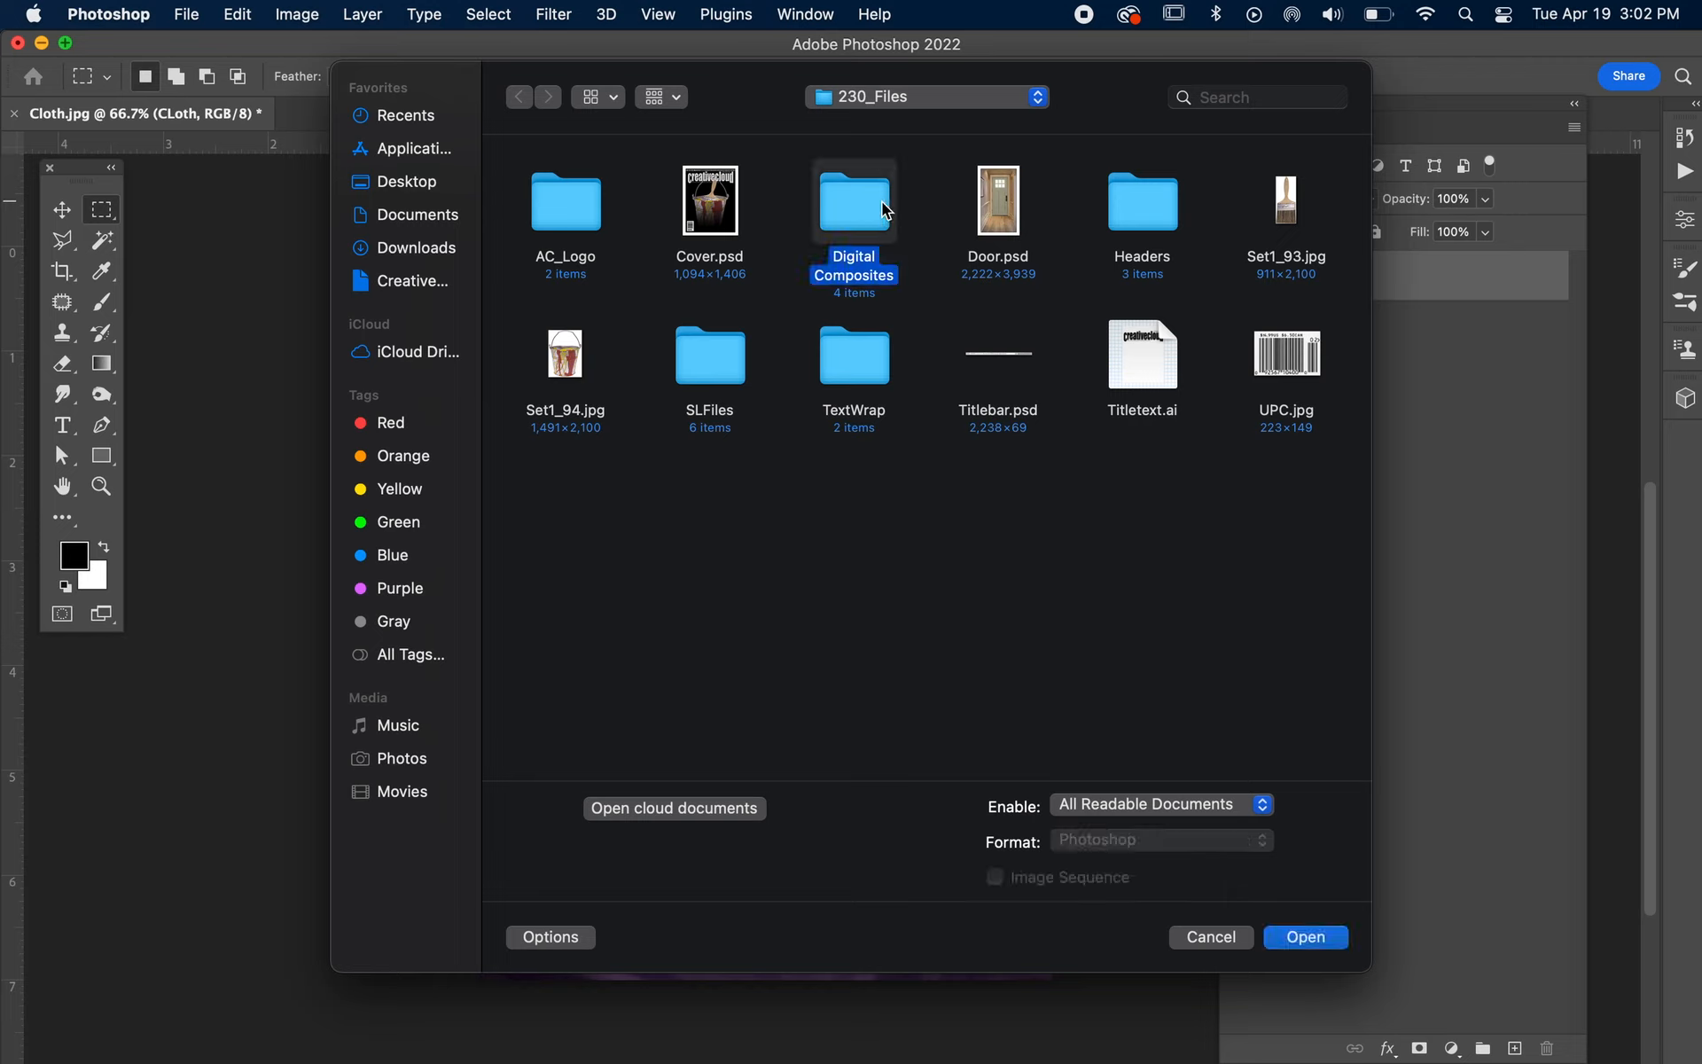
double_click(882, 205)
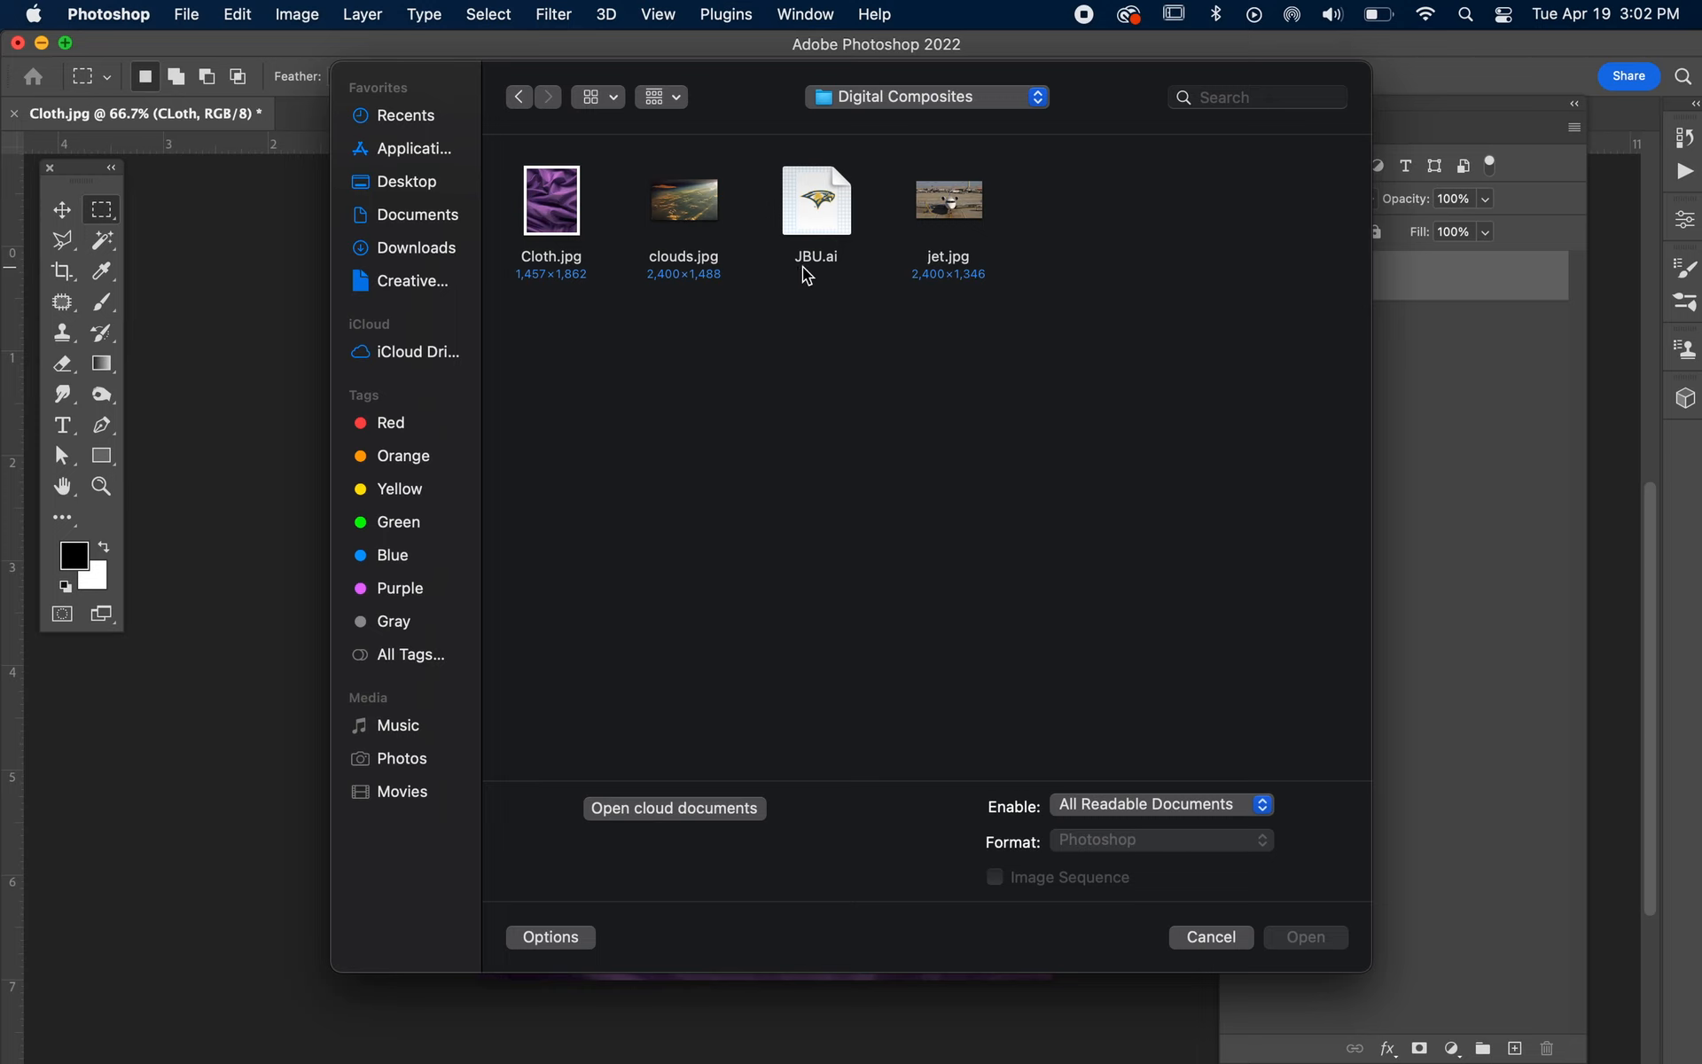
left_click(817, 216)
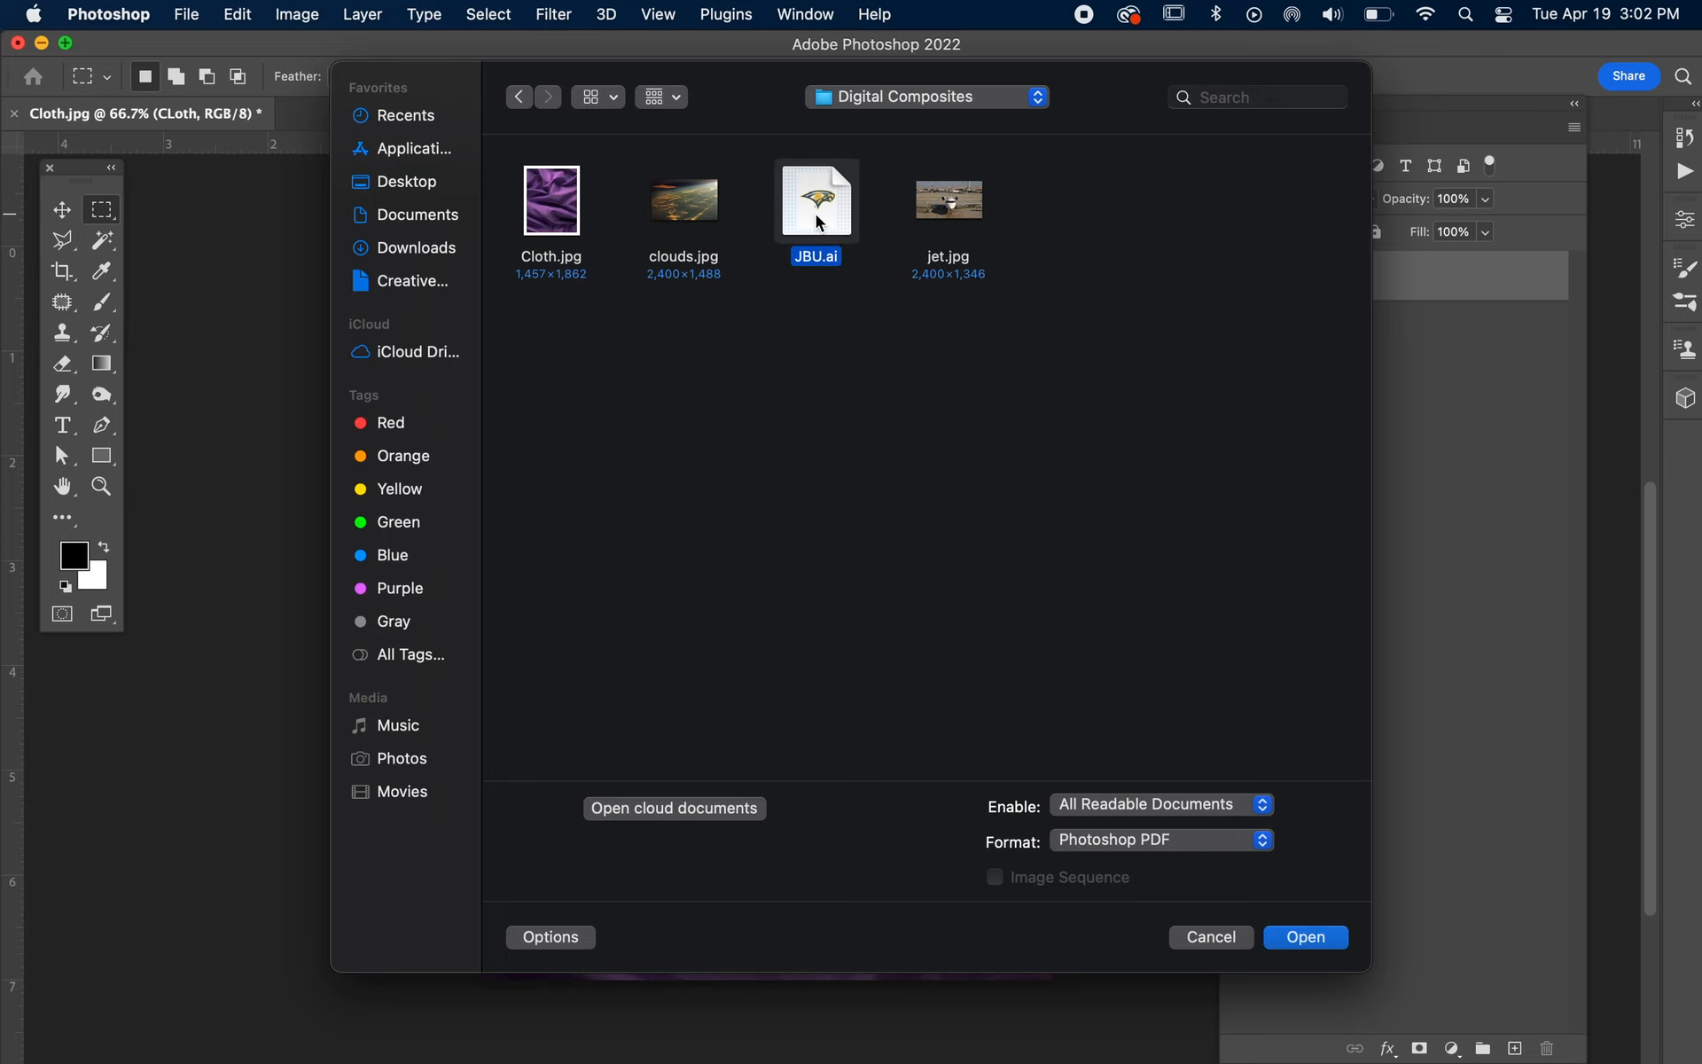
left_click(1288, 940)
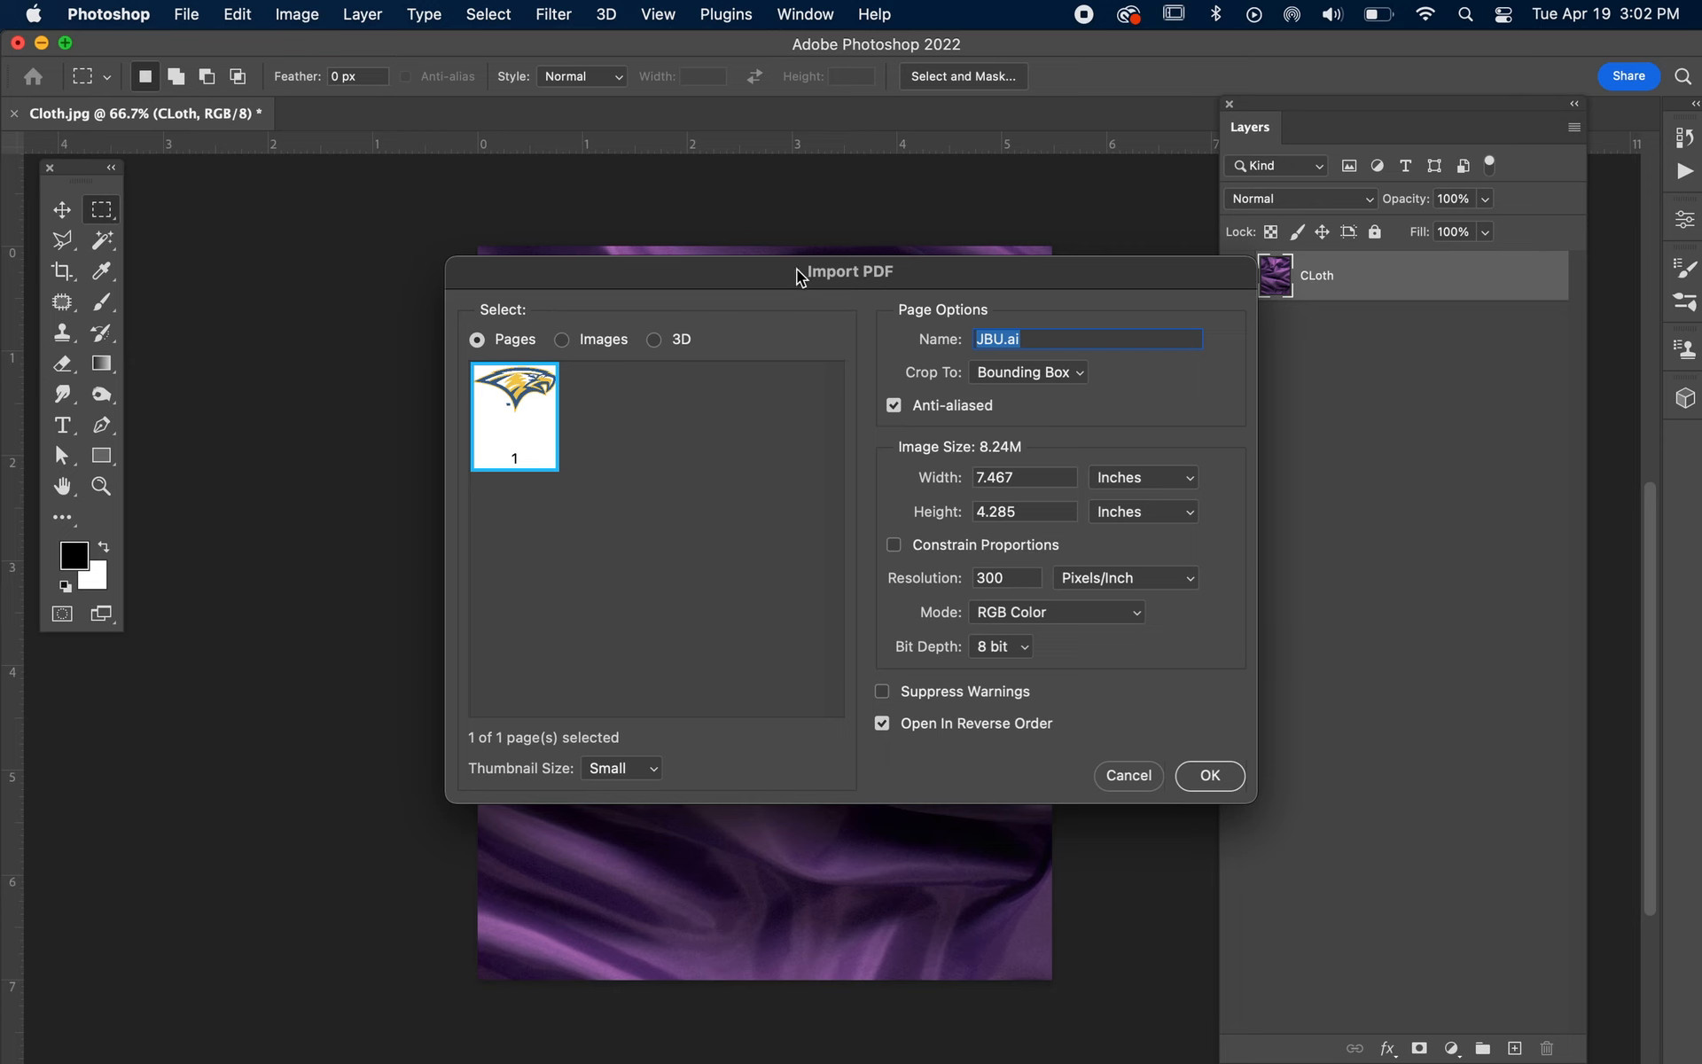
left_click(1204, 786)
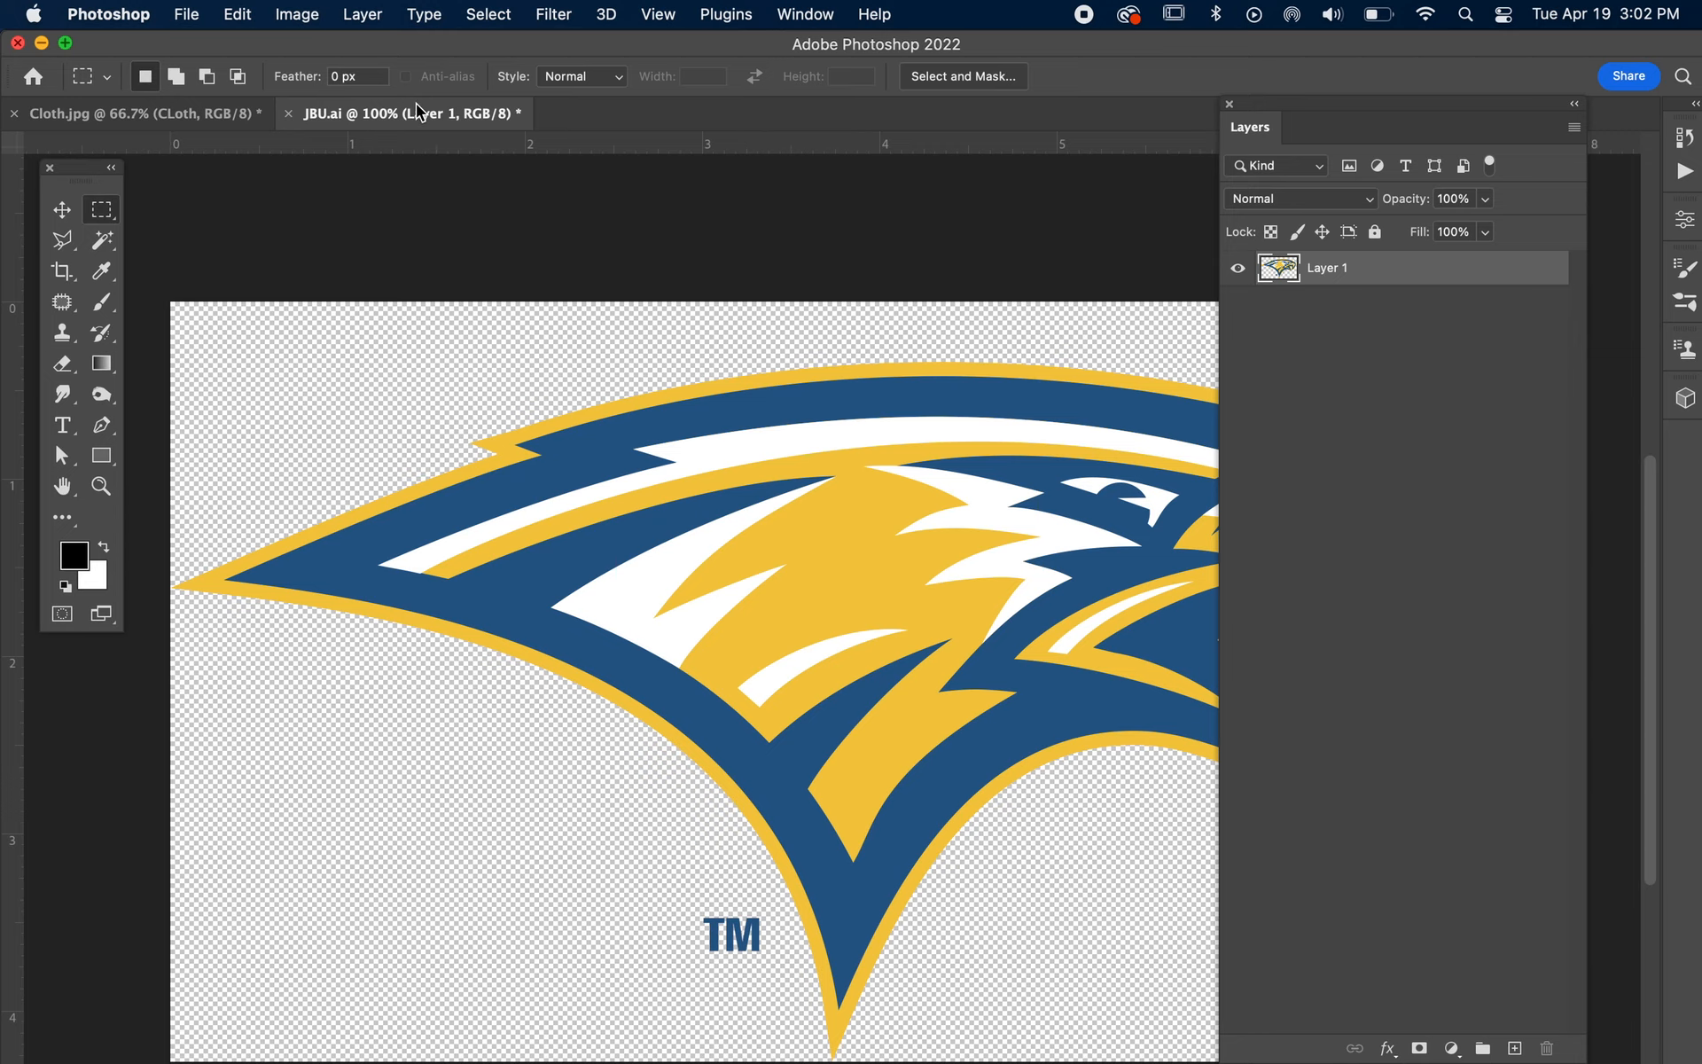
Try bringing the opened logo layer into the Cloth document and positioning it over the fabric, and delete that layer.
left_click_drag(380, 113, 502, 366)
left_click_drag(1331, 285, 883, 317)
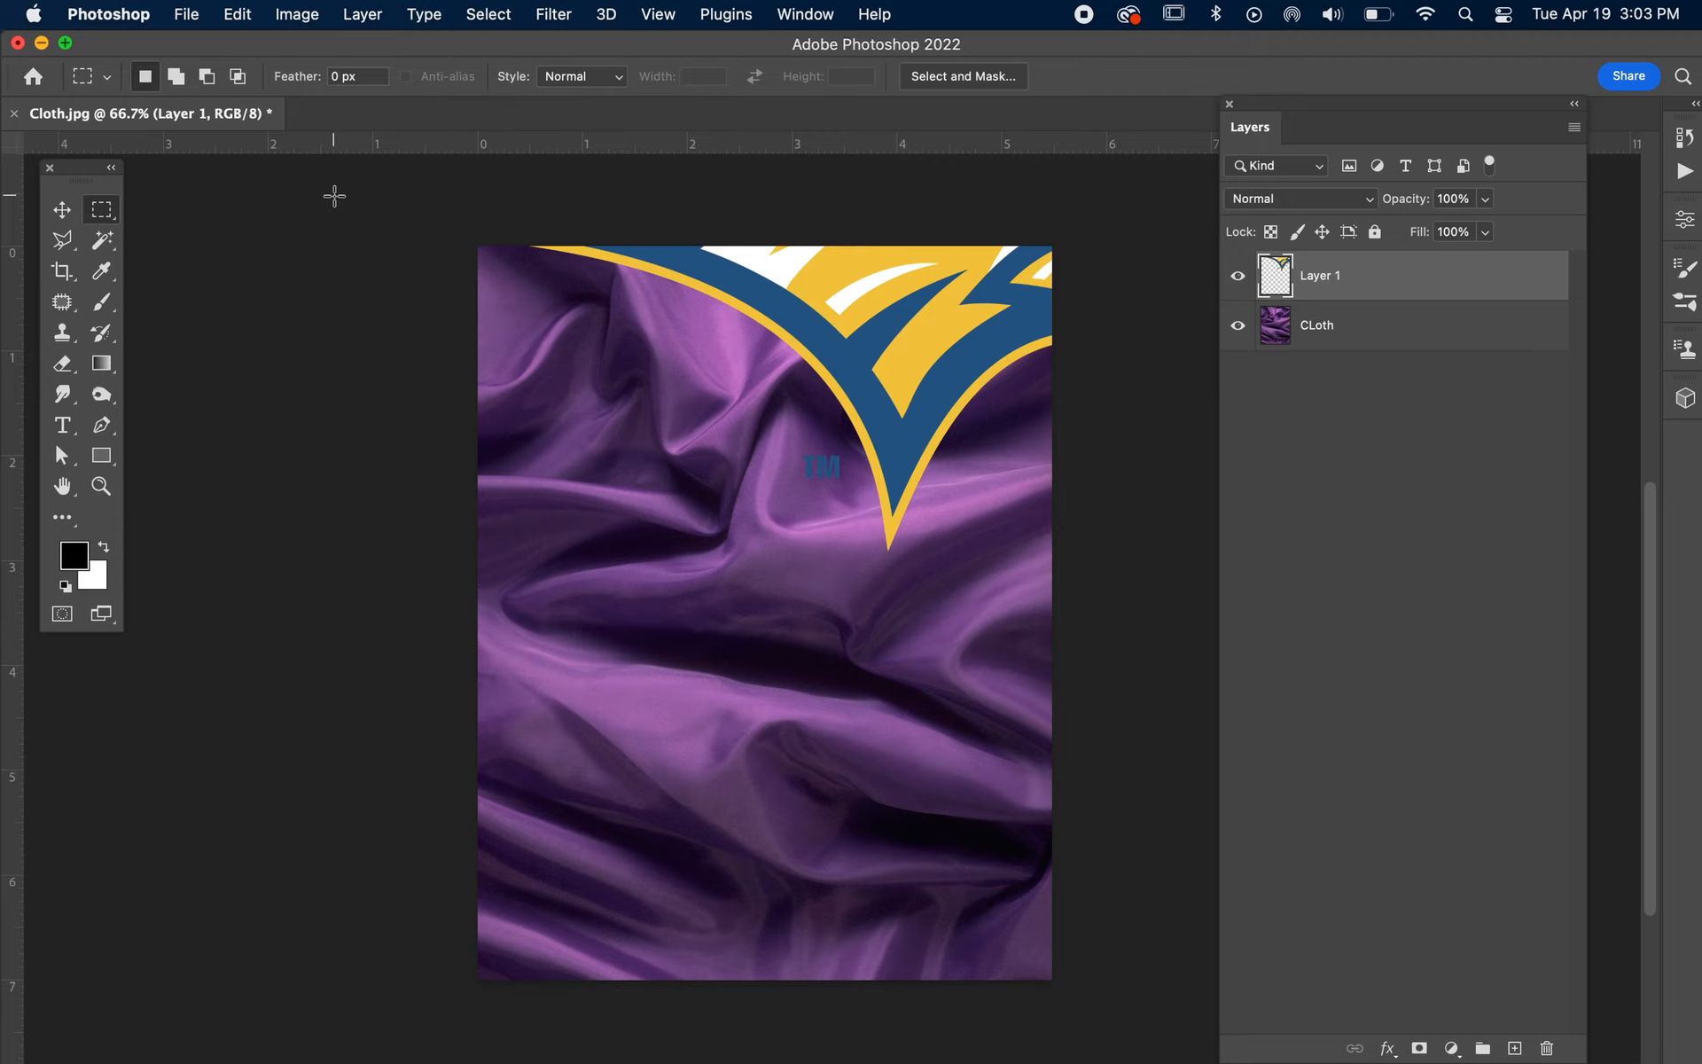
left_click(61, 210)
left_click_drag(933, 406, 802, 738)
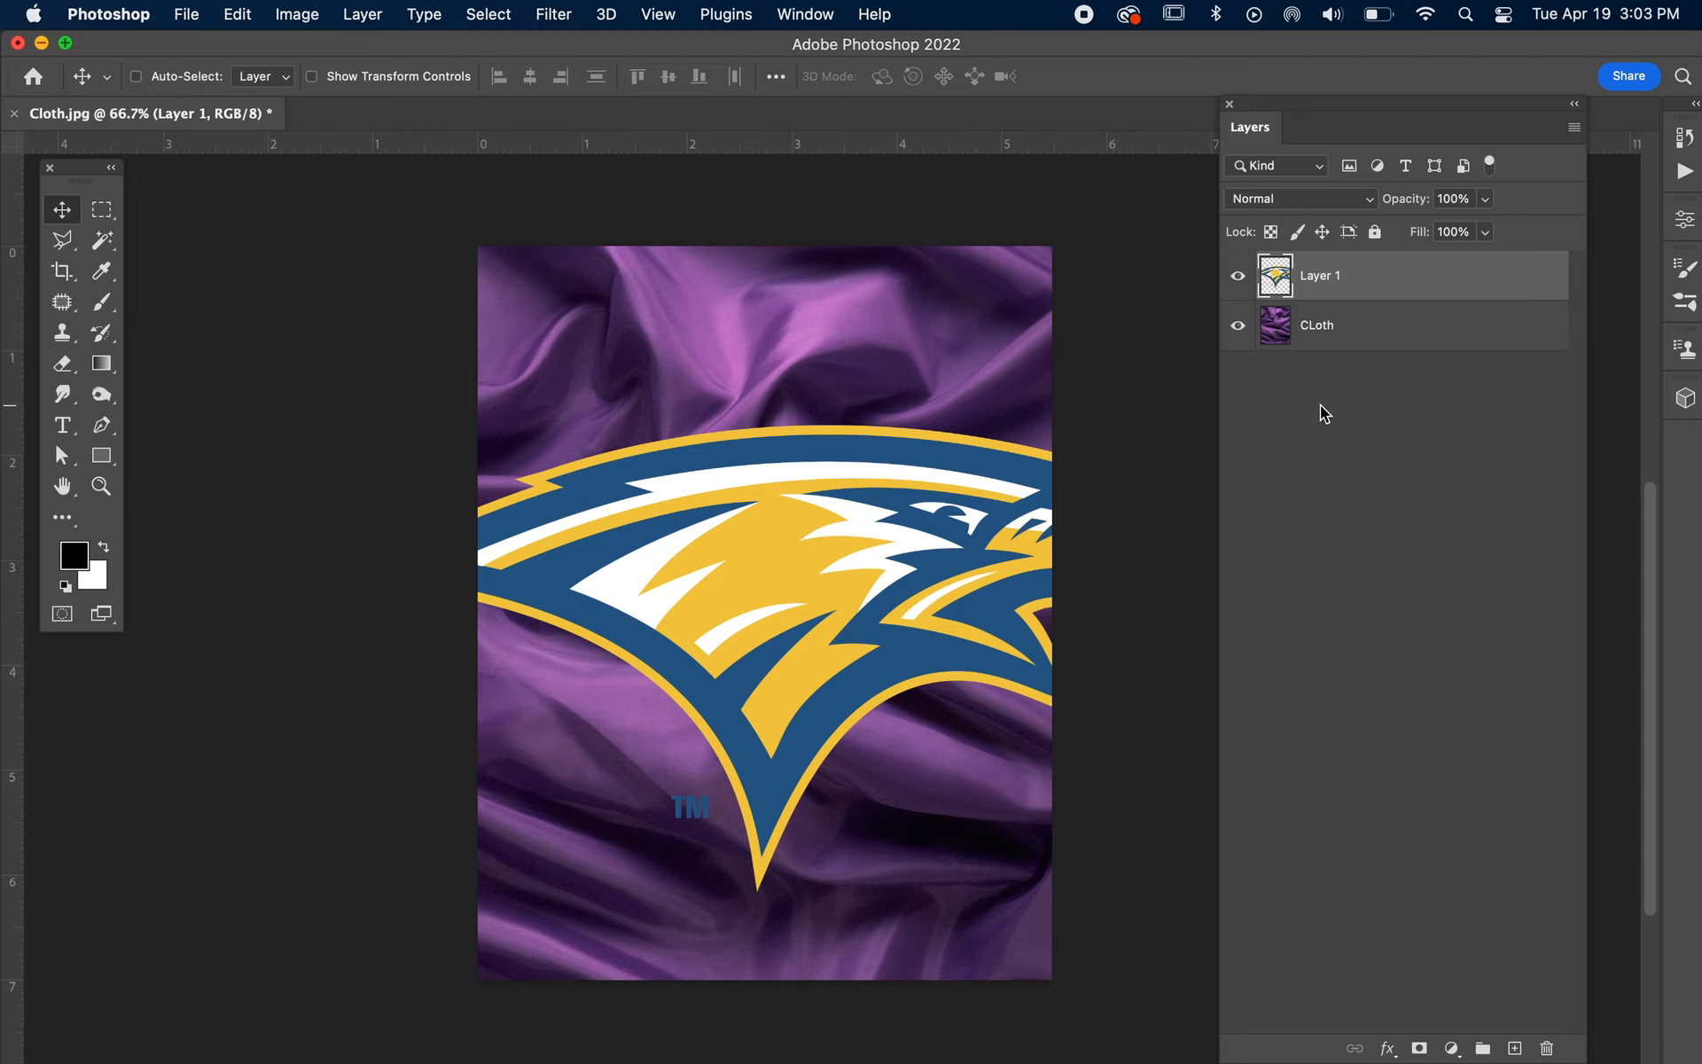
key("BackSpace")
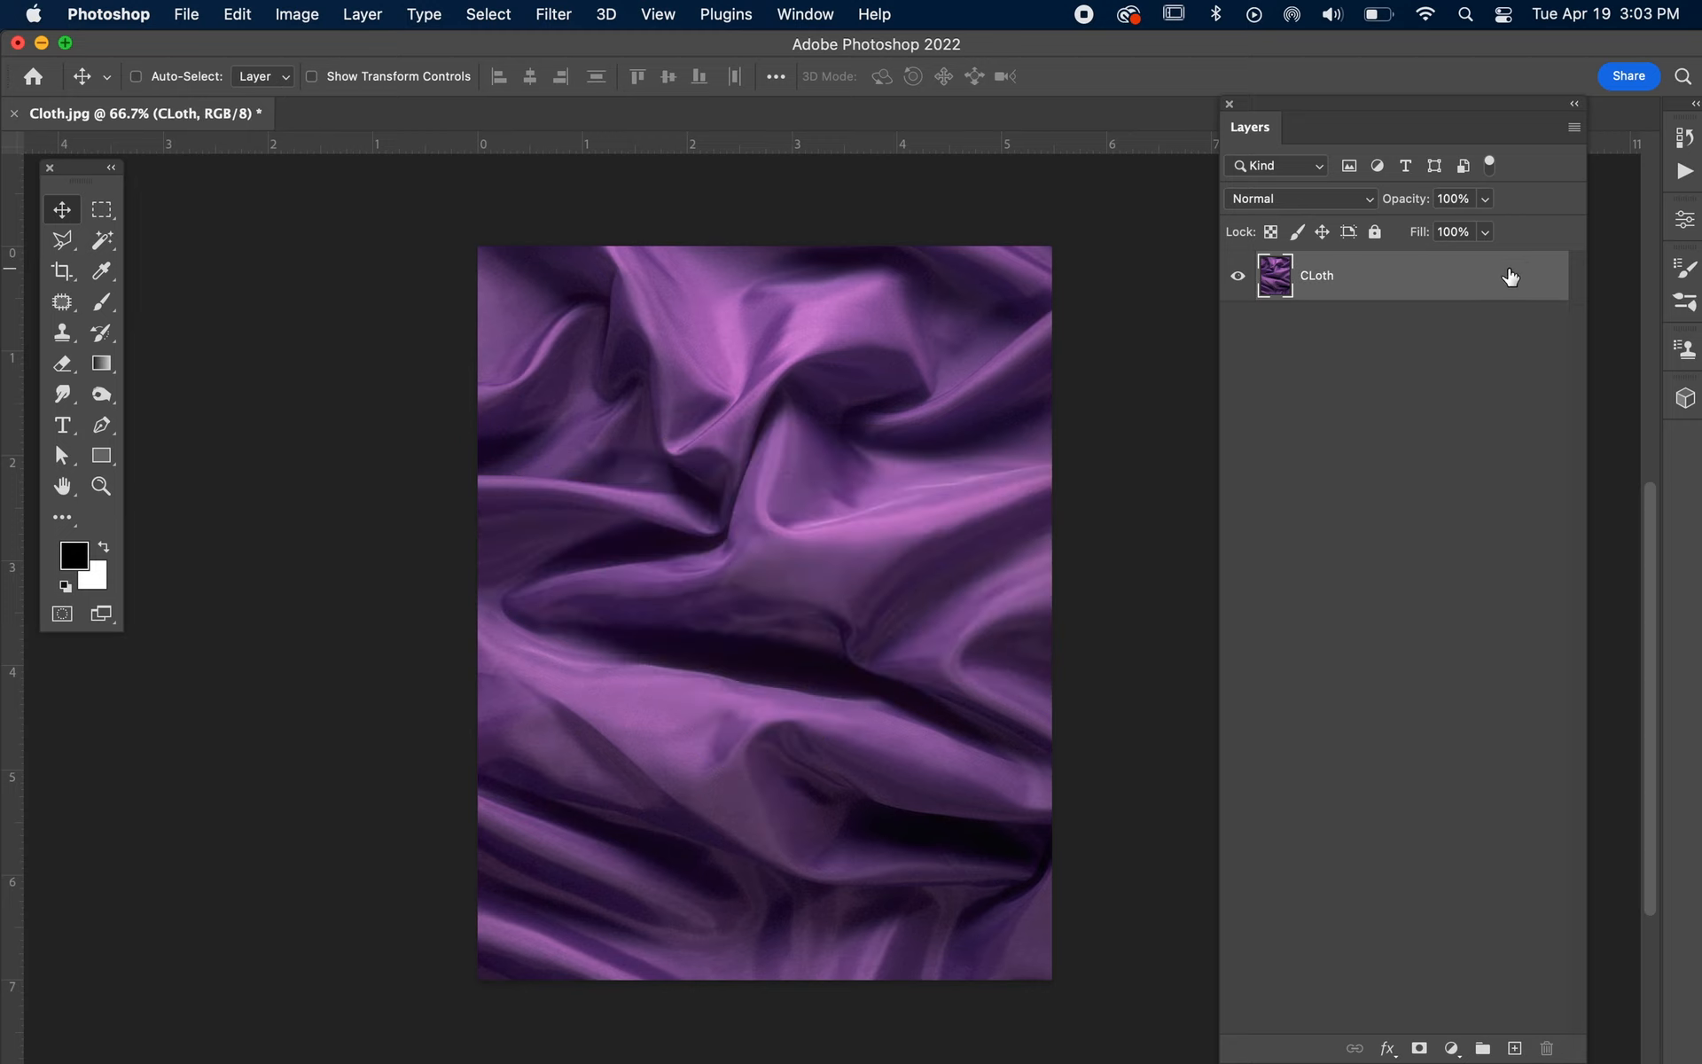
Place JBU.ai from the Digital Composites folder as an embedded smart object in the Cloth document, cropped to the bounding box.
left_click(173, 12)
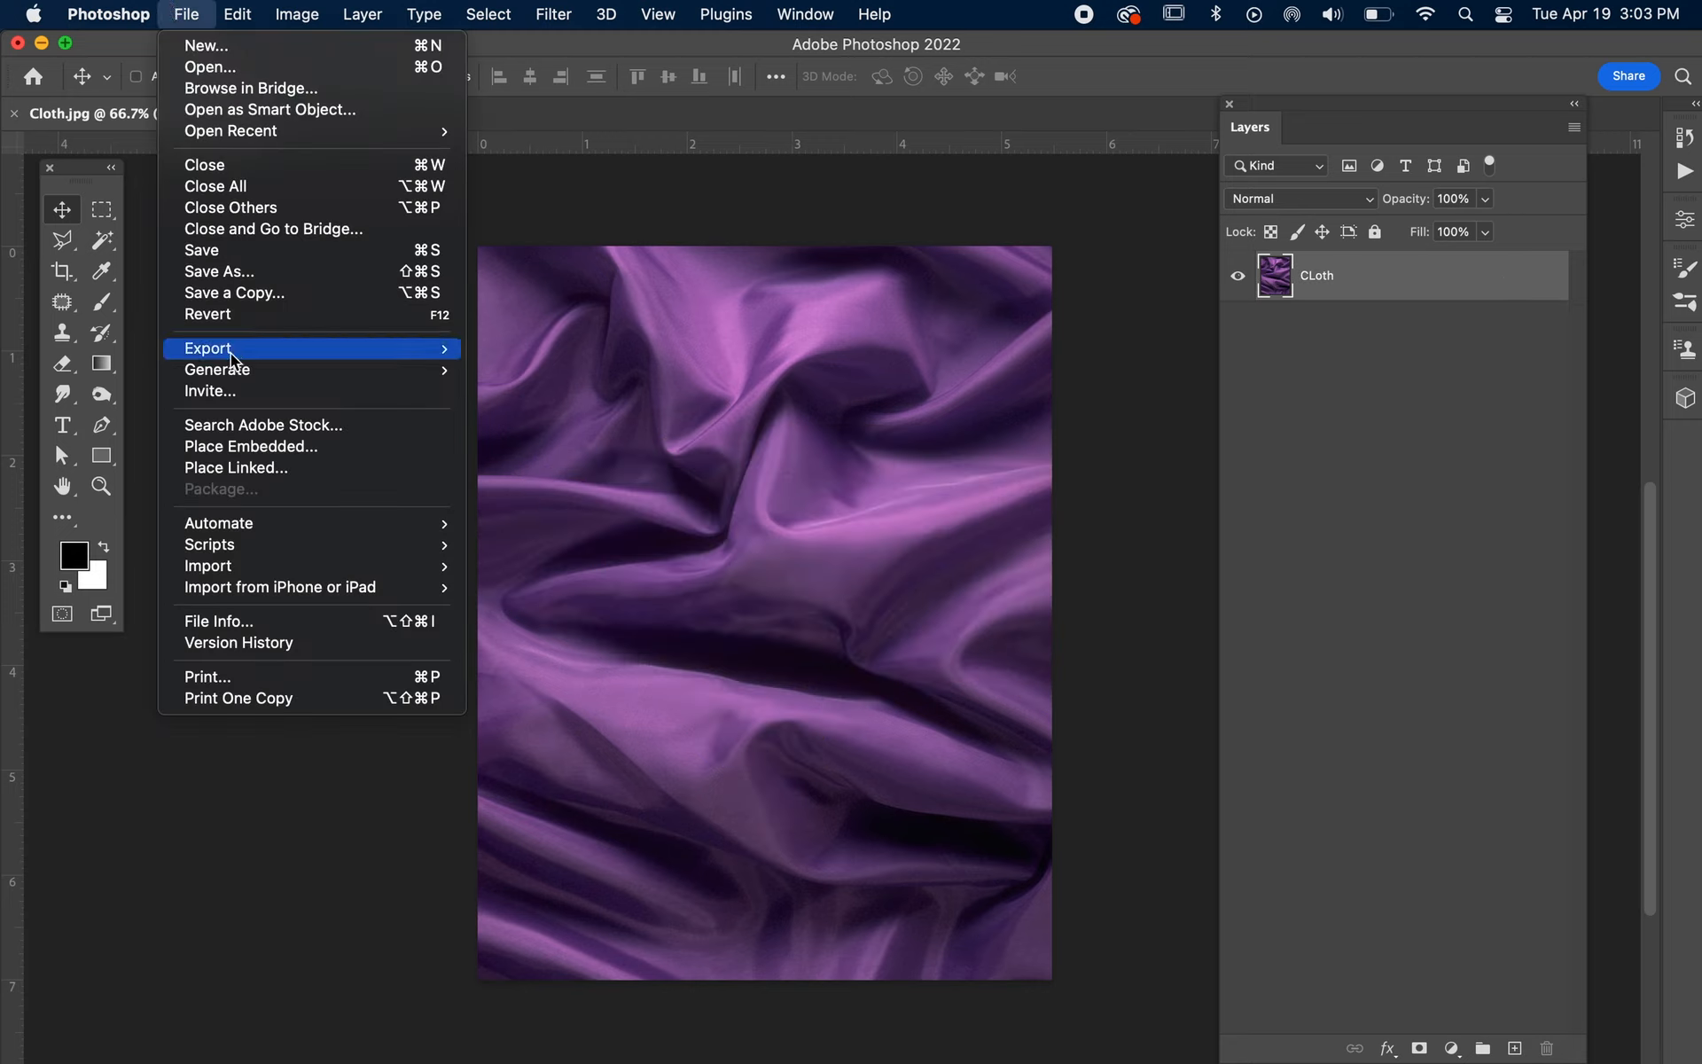
left_click(244, 450)
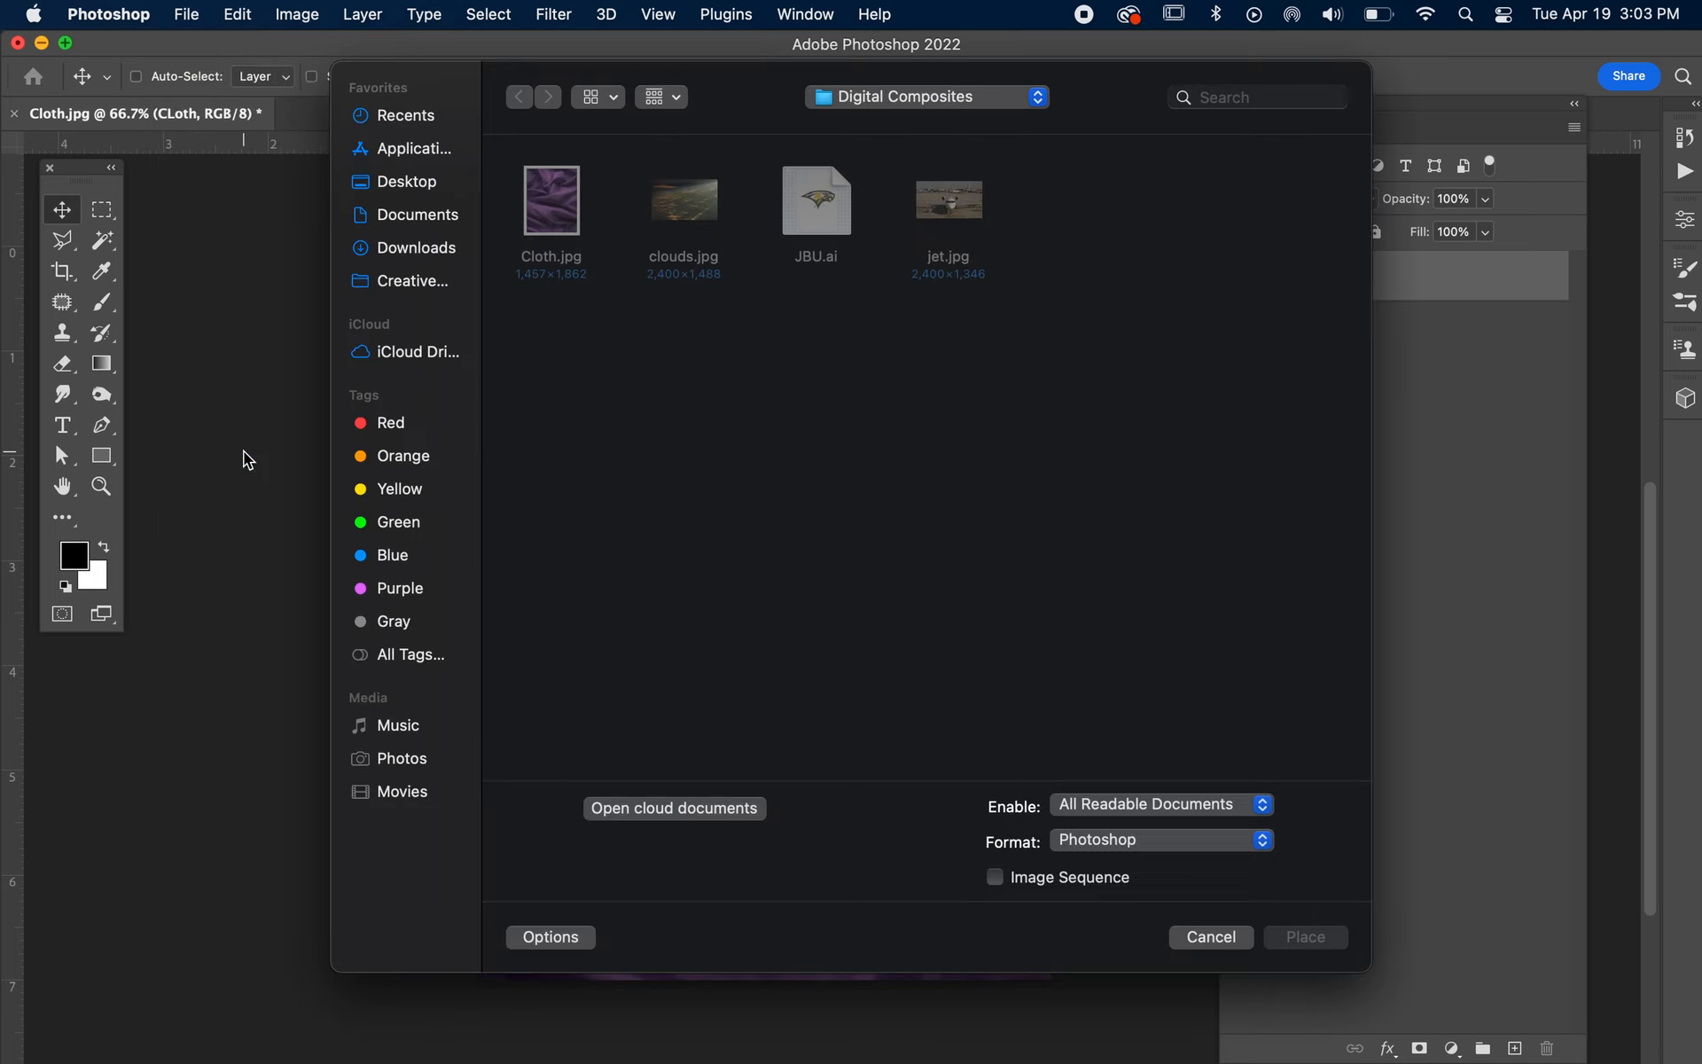
left_click(811, 202)
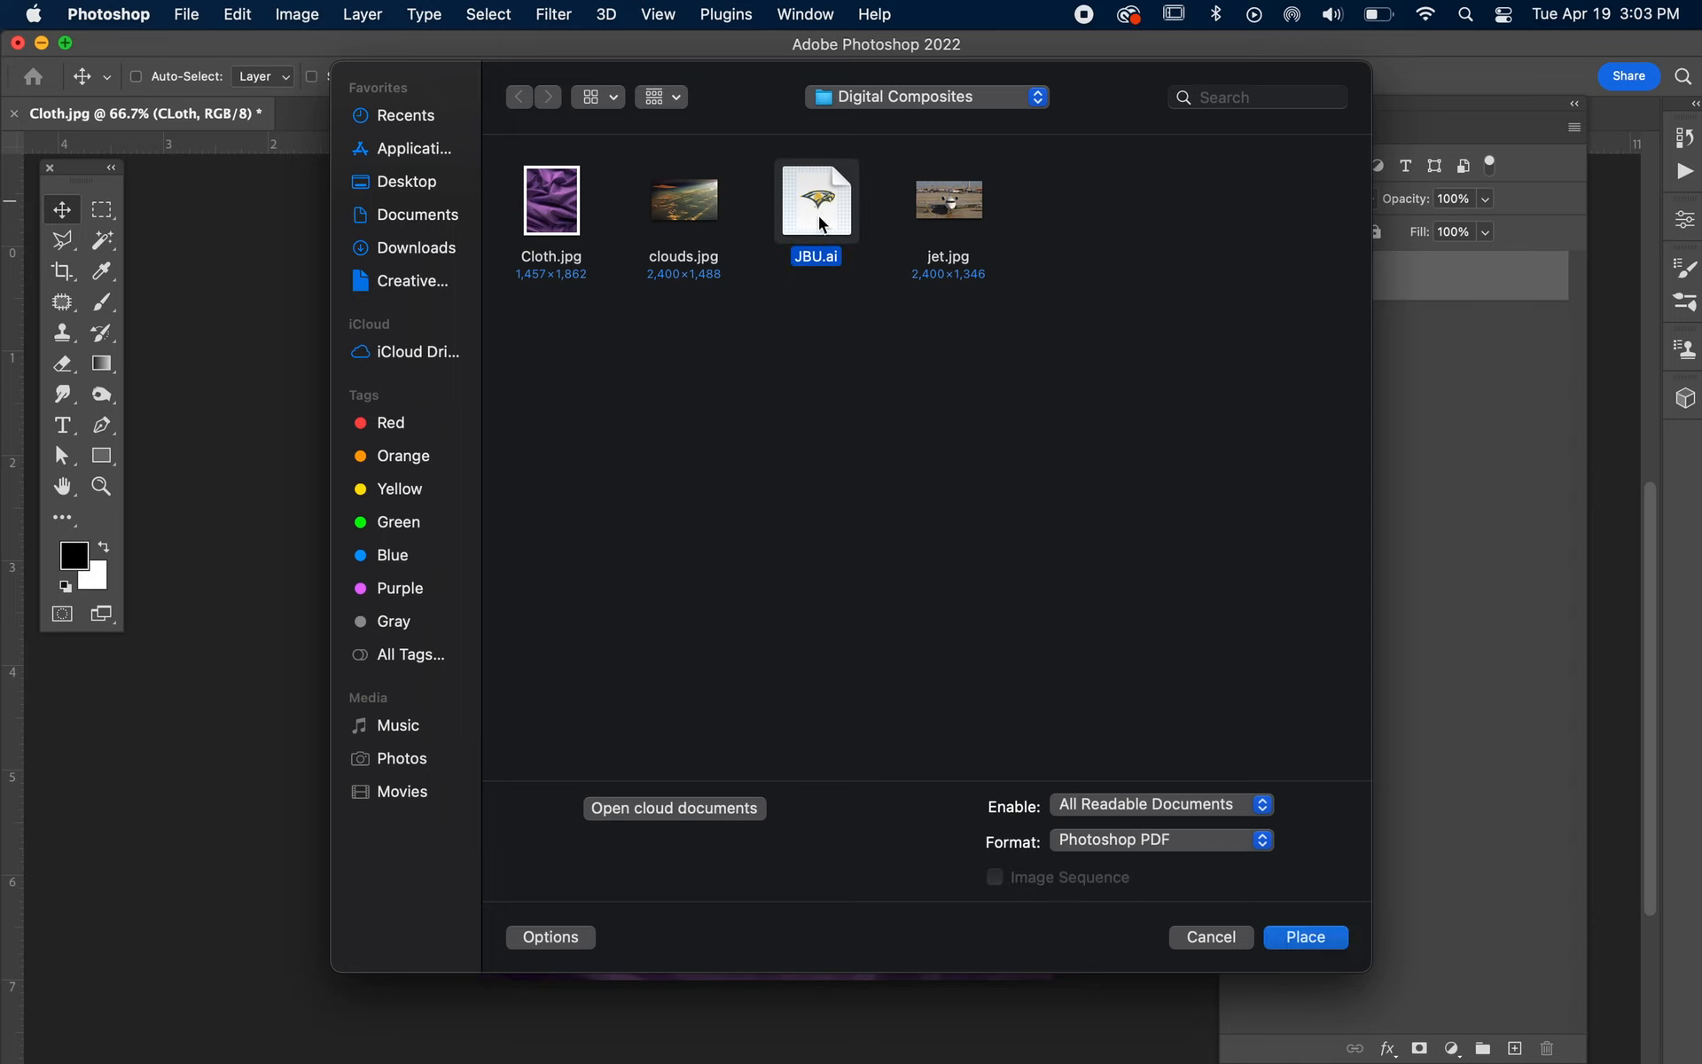
left_click(1322, 934)
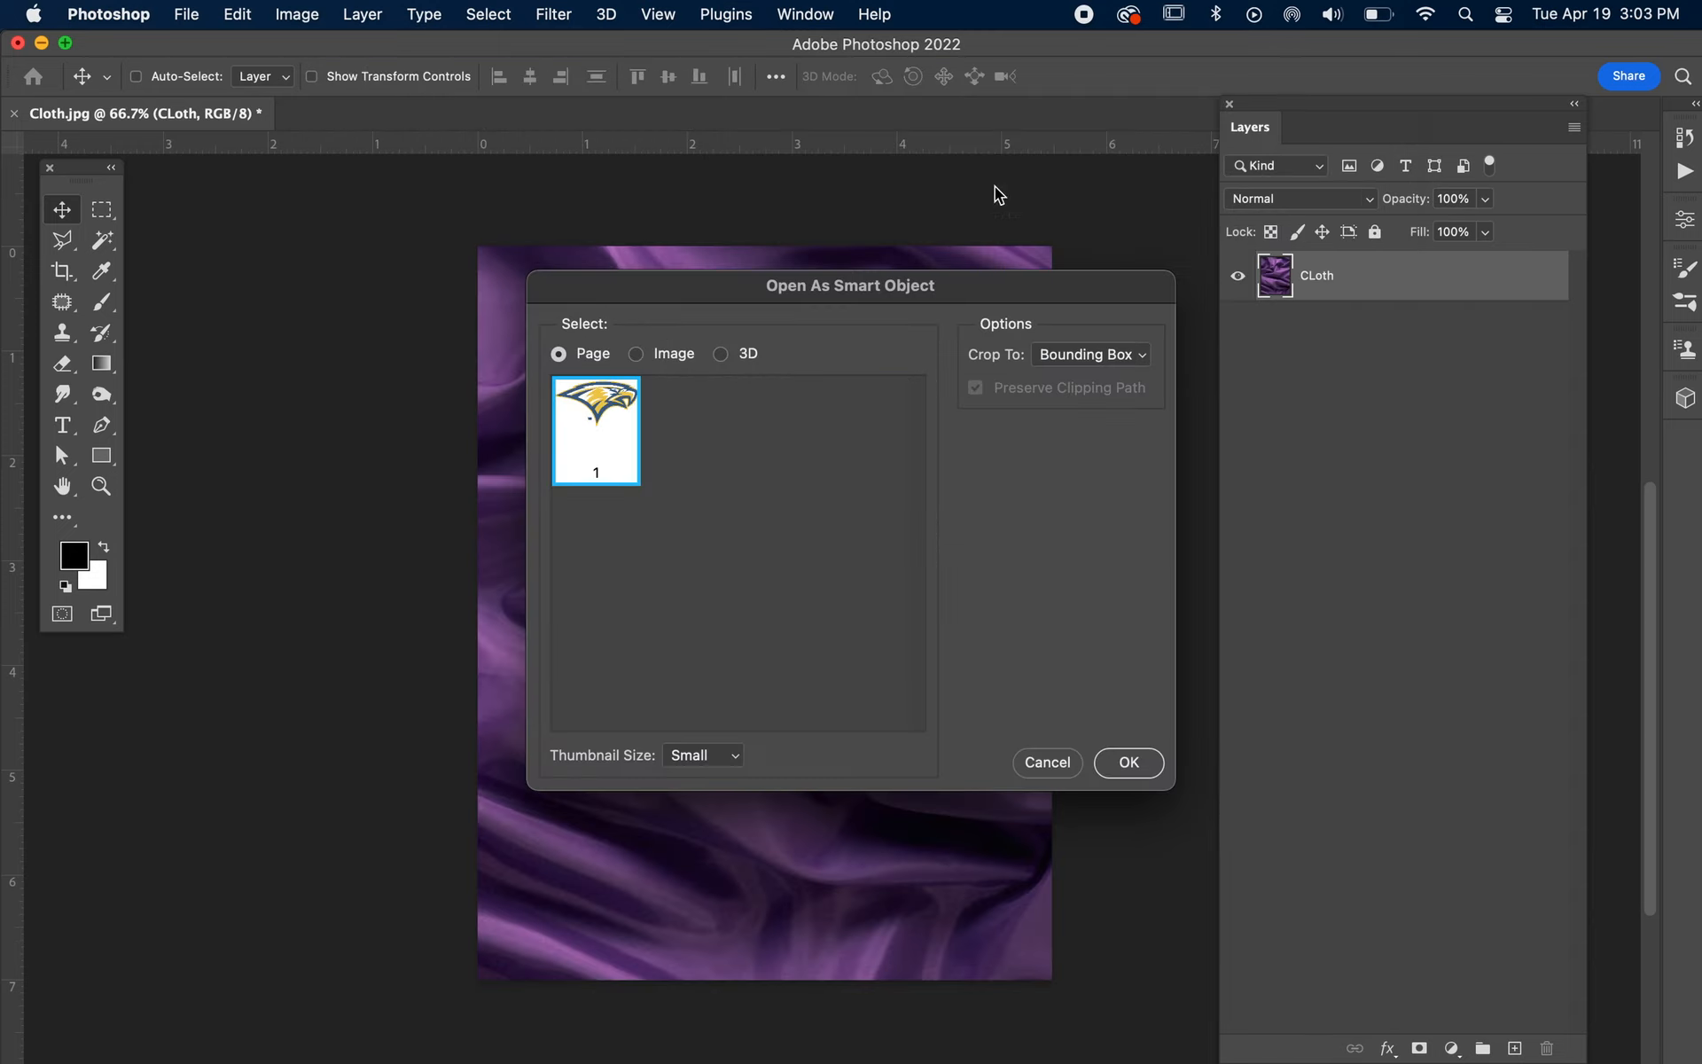
left_click(1129, 762)
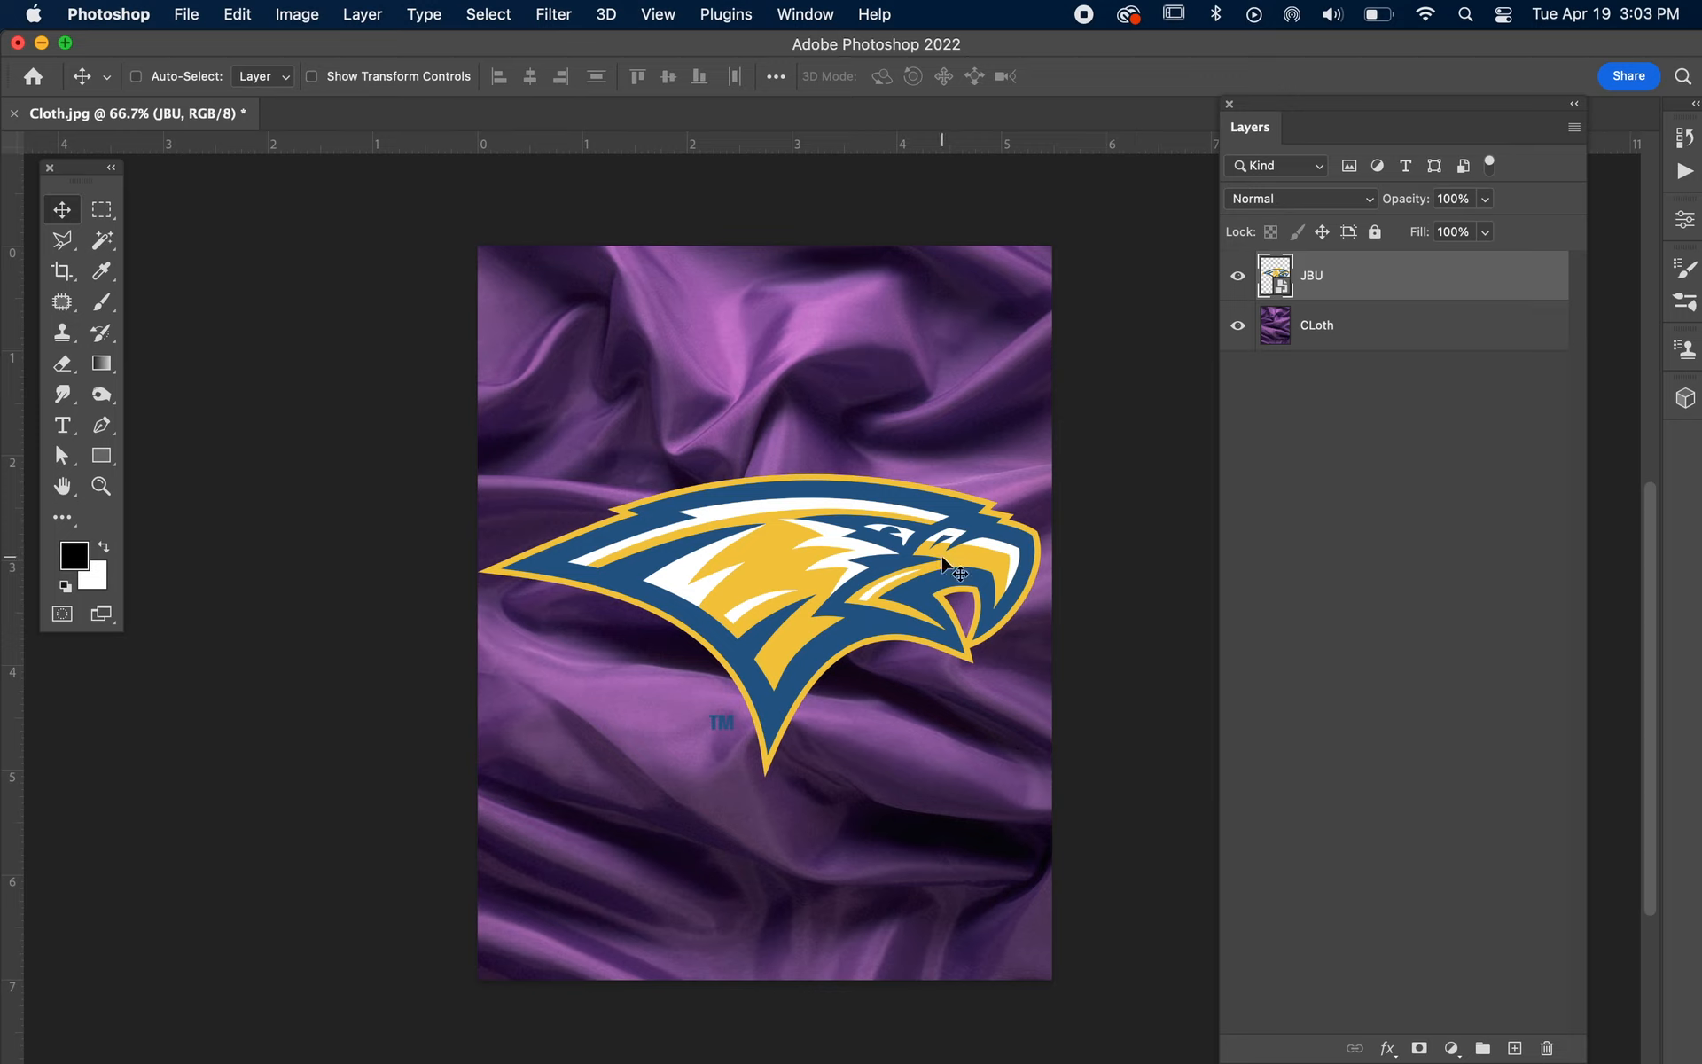
left_click(188, 15)
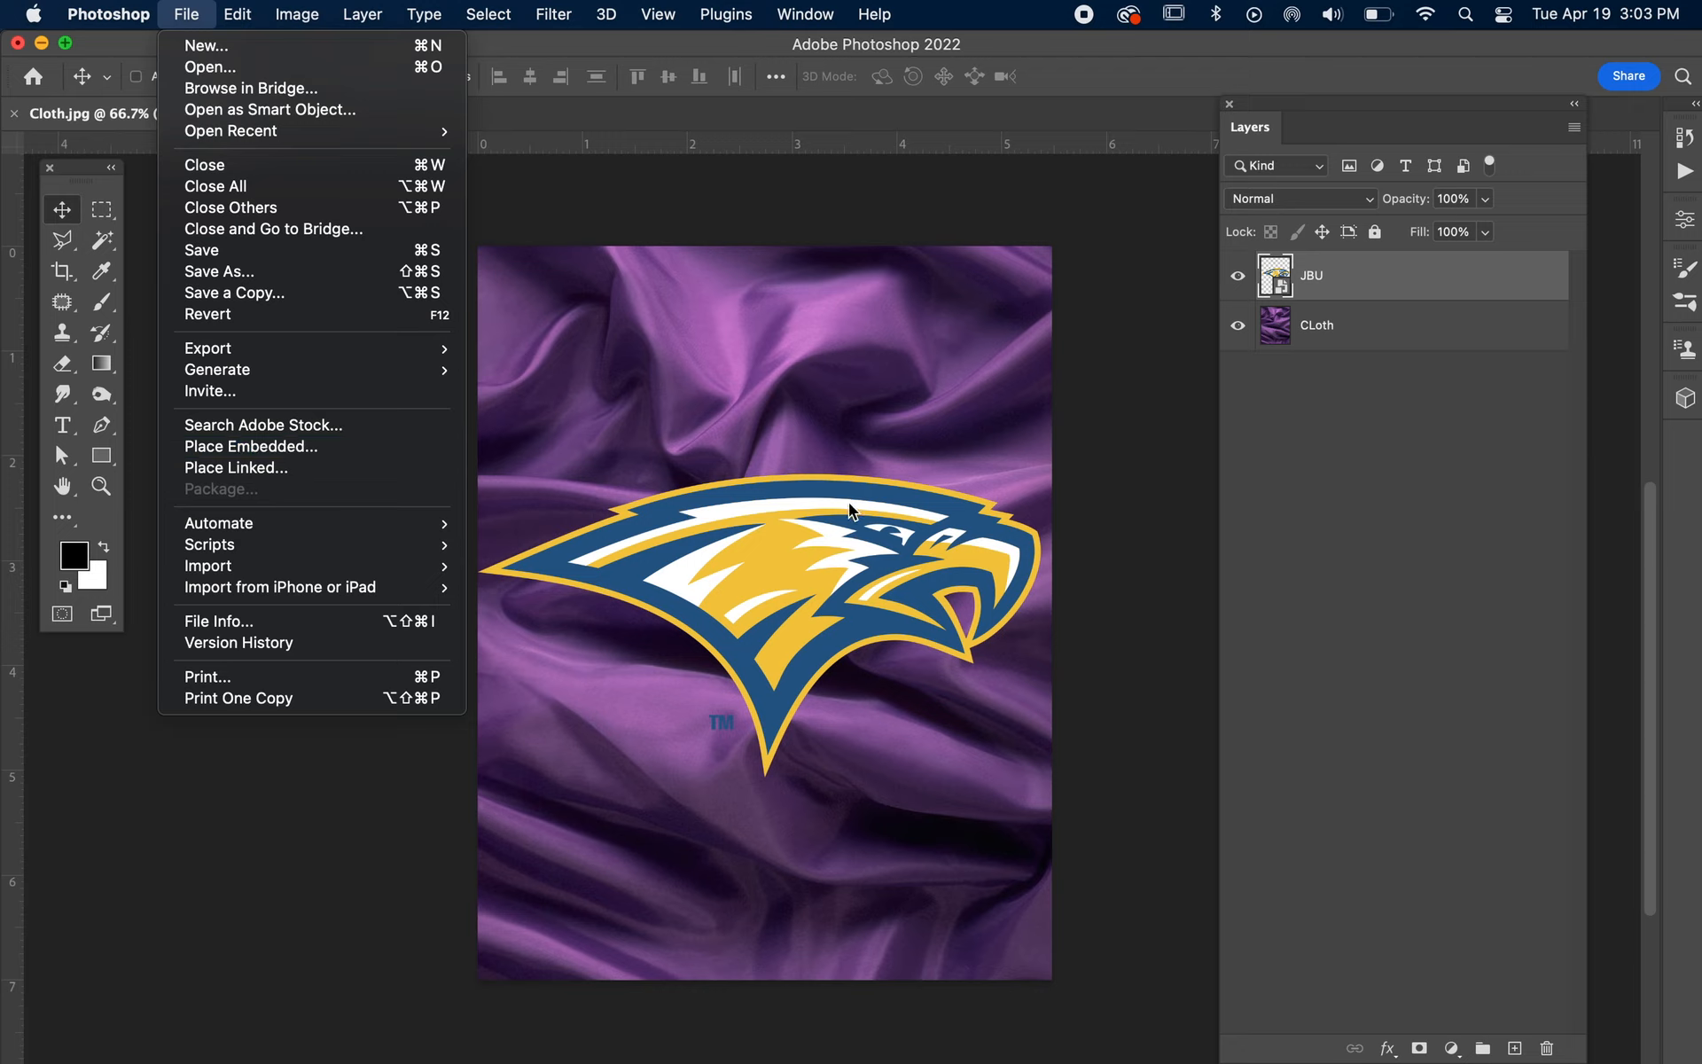
left_click(869, 427)
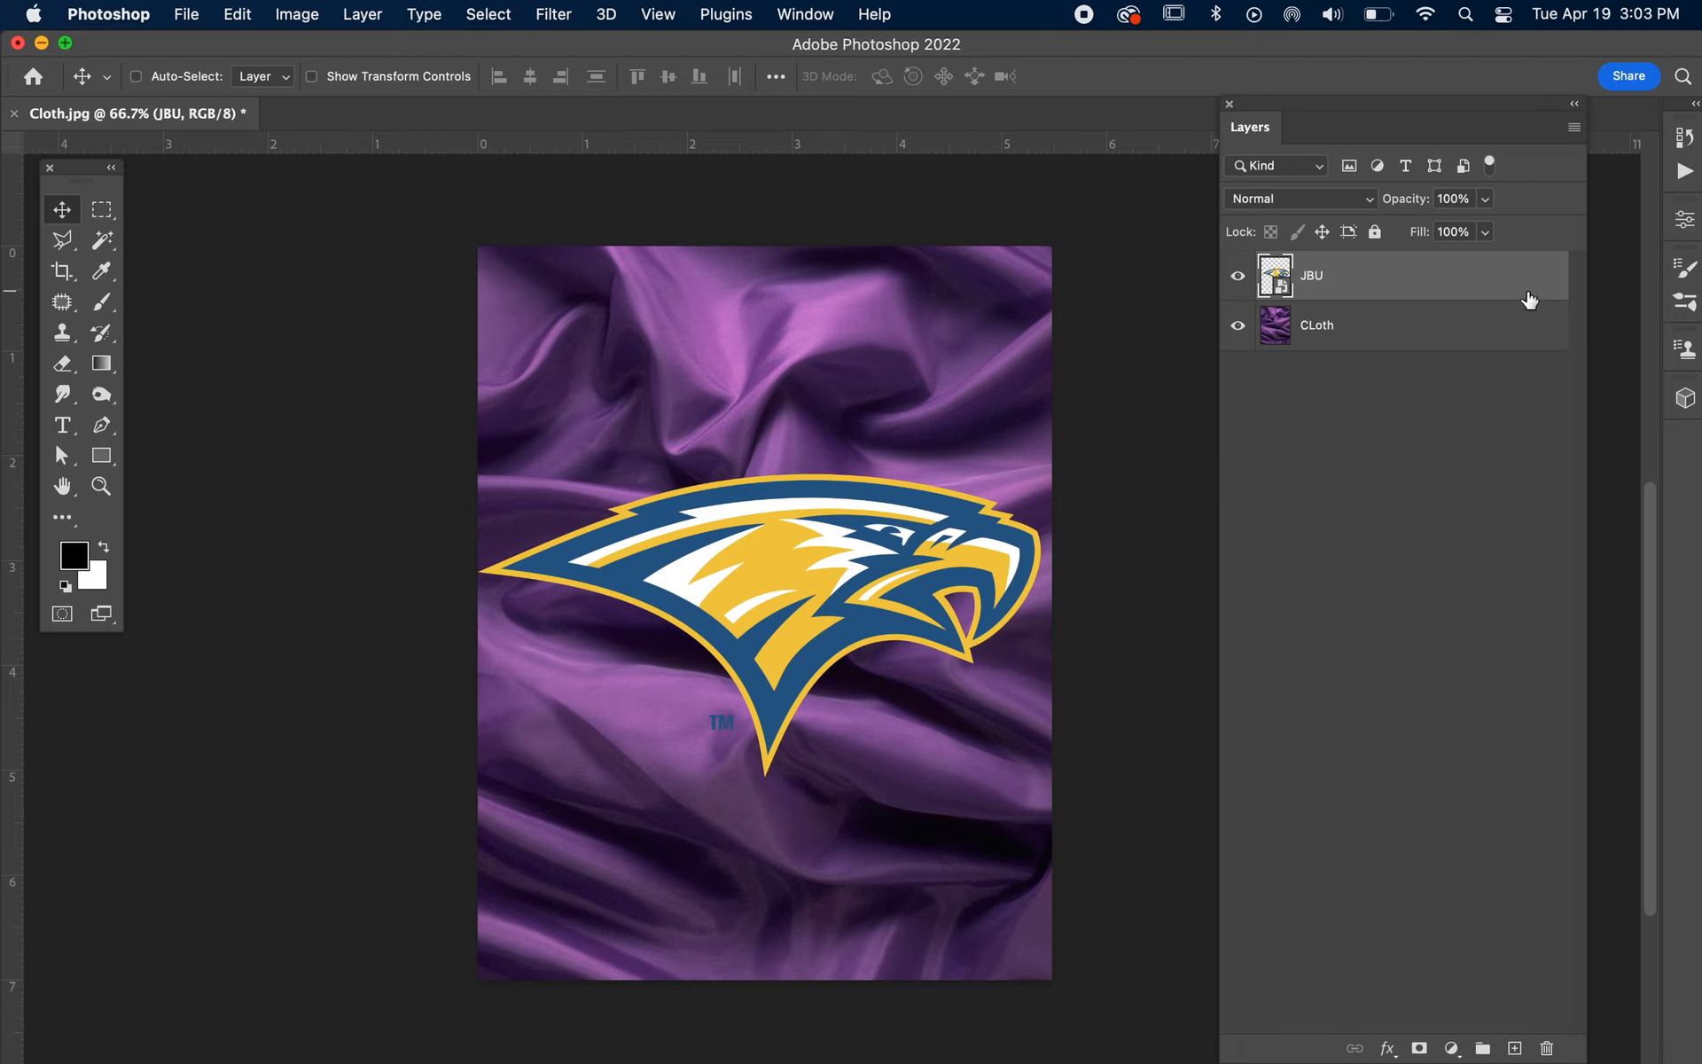
Rasterize the JBU smart object layer and nudge the logo slightly up and to the right on the cloth.
right_click(1390, 262)
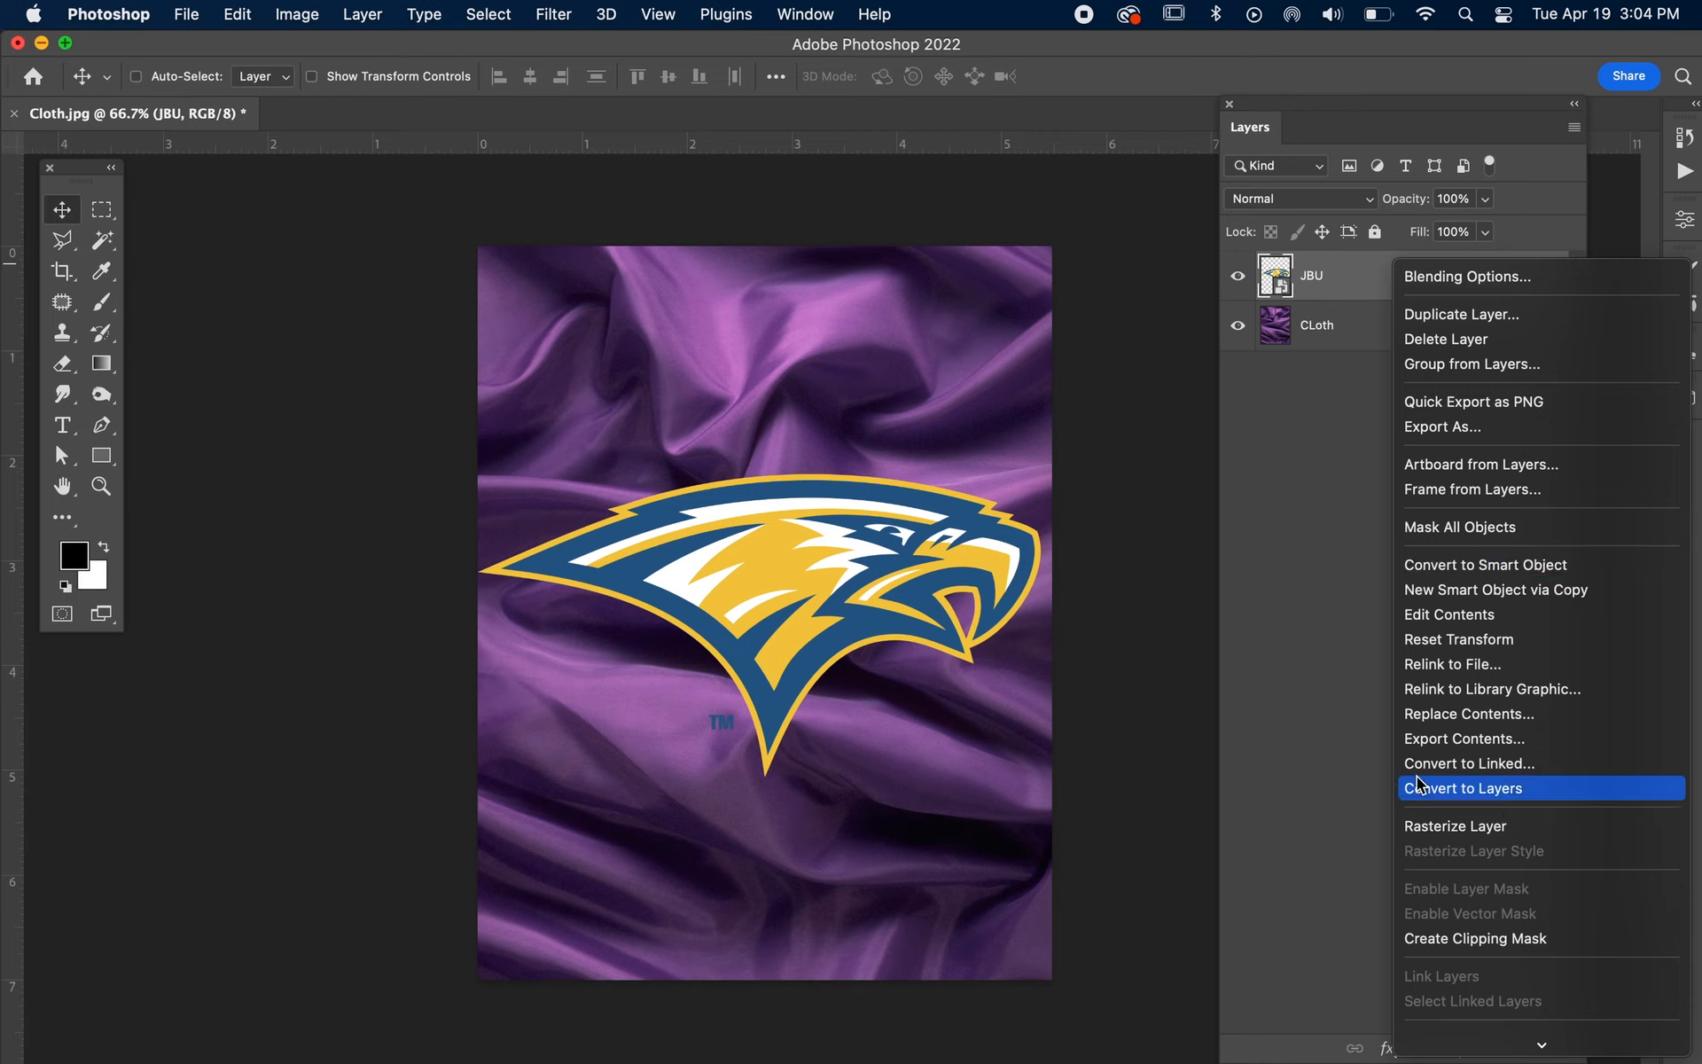
left_click(1421, 824)
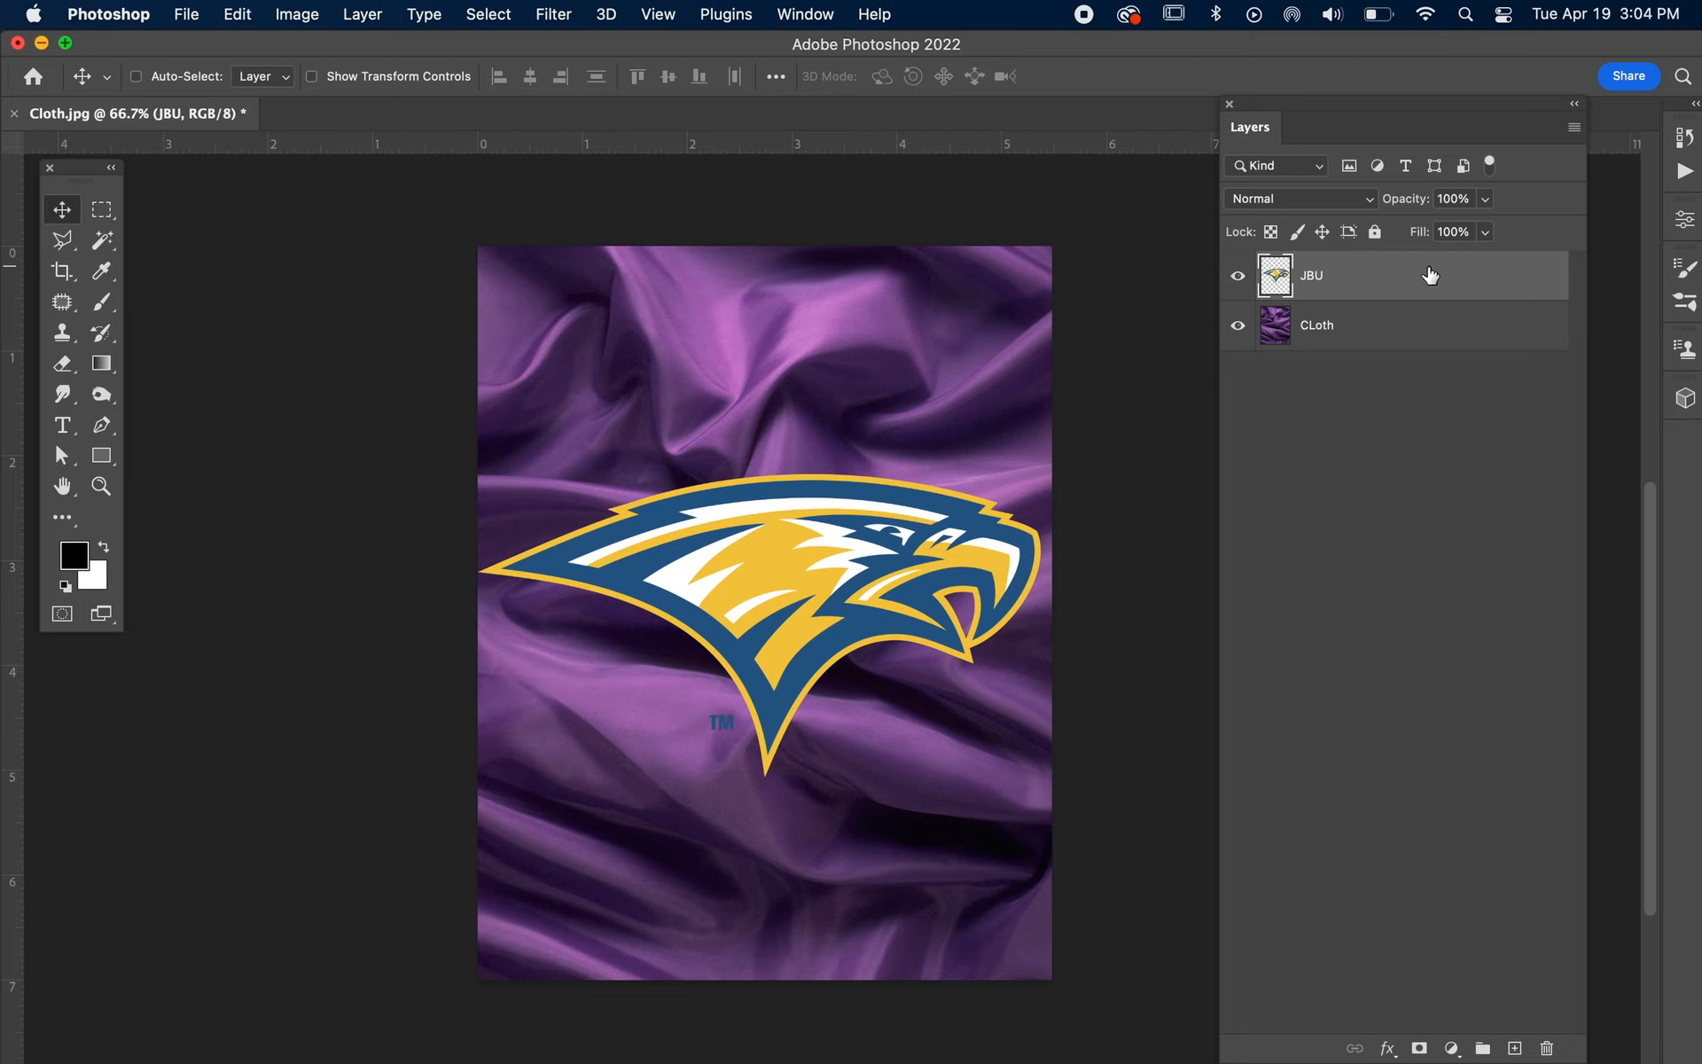
left_click_drag(1430, 275, 1109, 272)
right_click(1109, 270)
left_click(1105, 297)
mouse_move(845, 592)
left_mouse_down()
mouse_move(837, 571)
mouse_move(853, 582)
left_mouse_up()
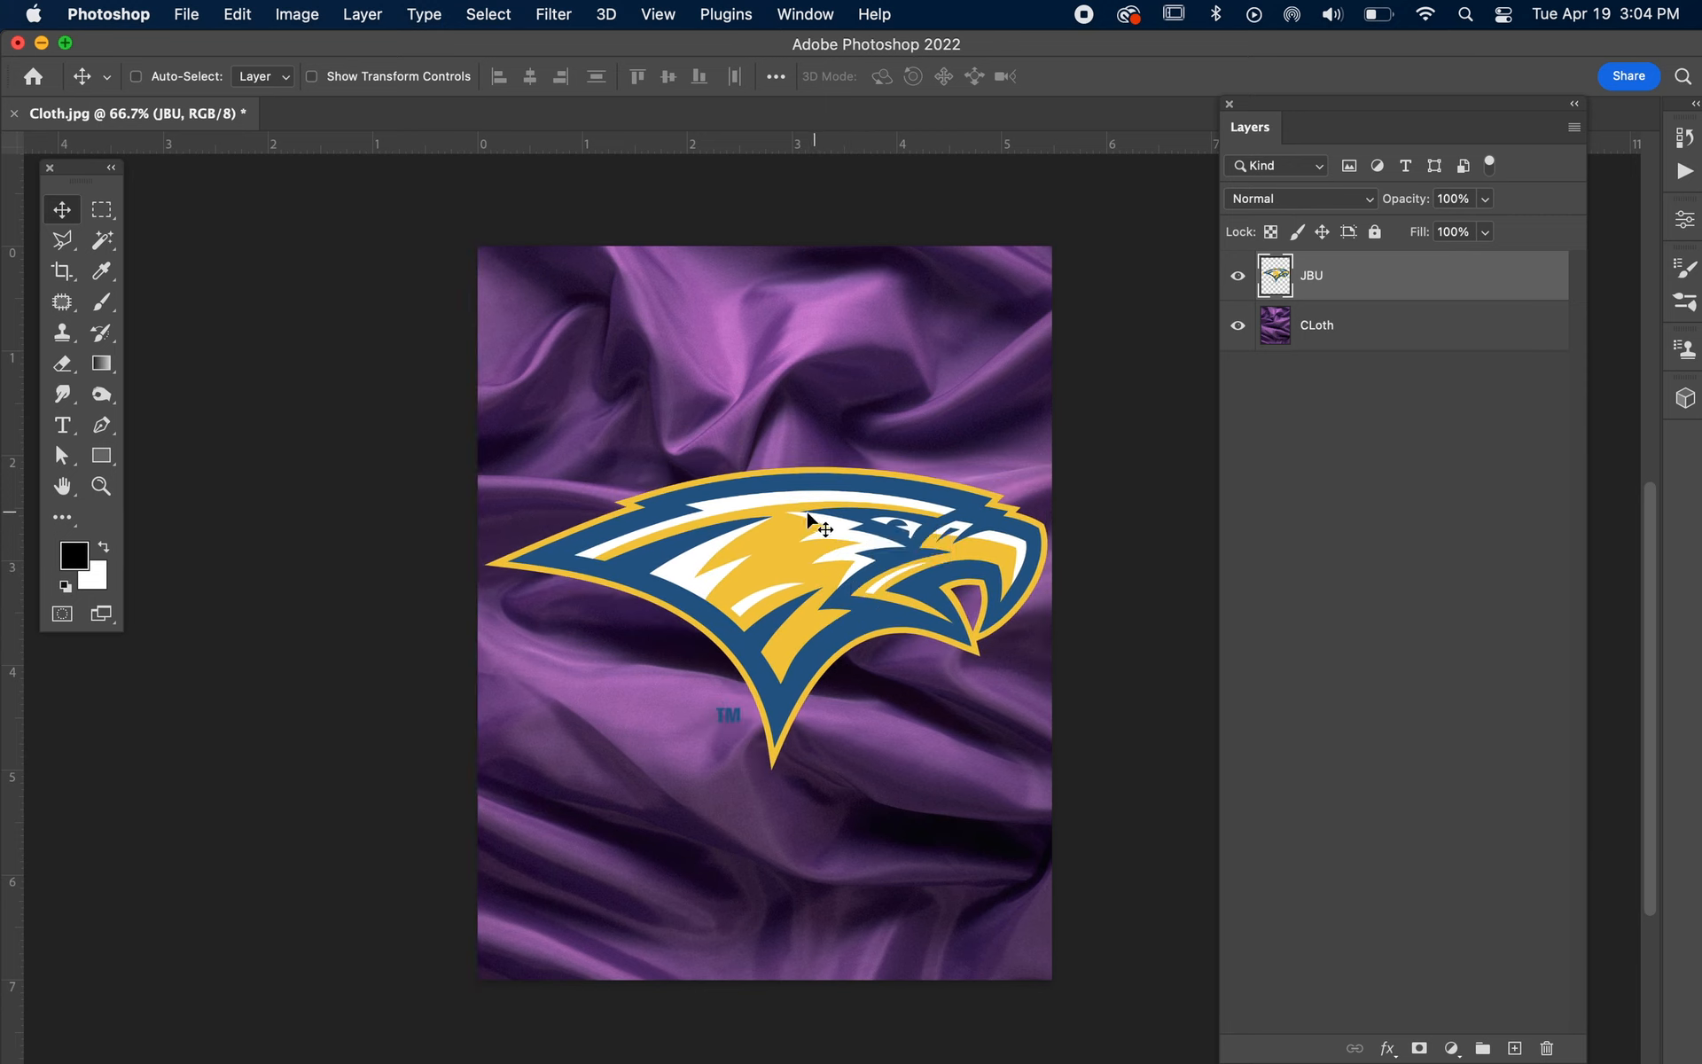
left_click(1487, 198)
mouse_move(1471, 223)
left_mouse_down()
mouse_move(1445, 227)
mouse_move(1487, 227)
left_mouse_up()
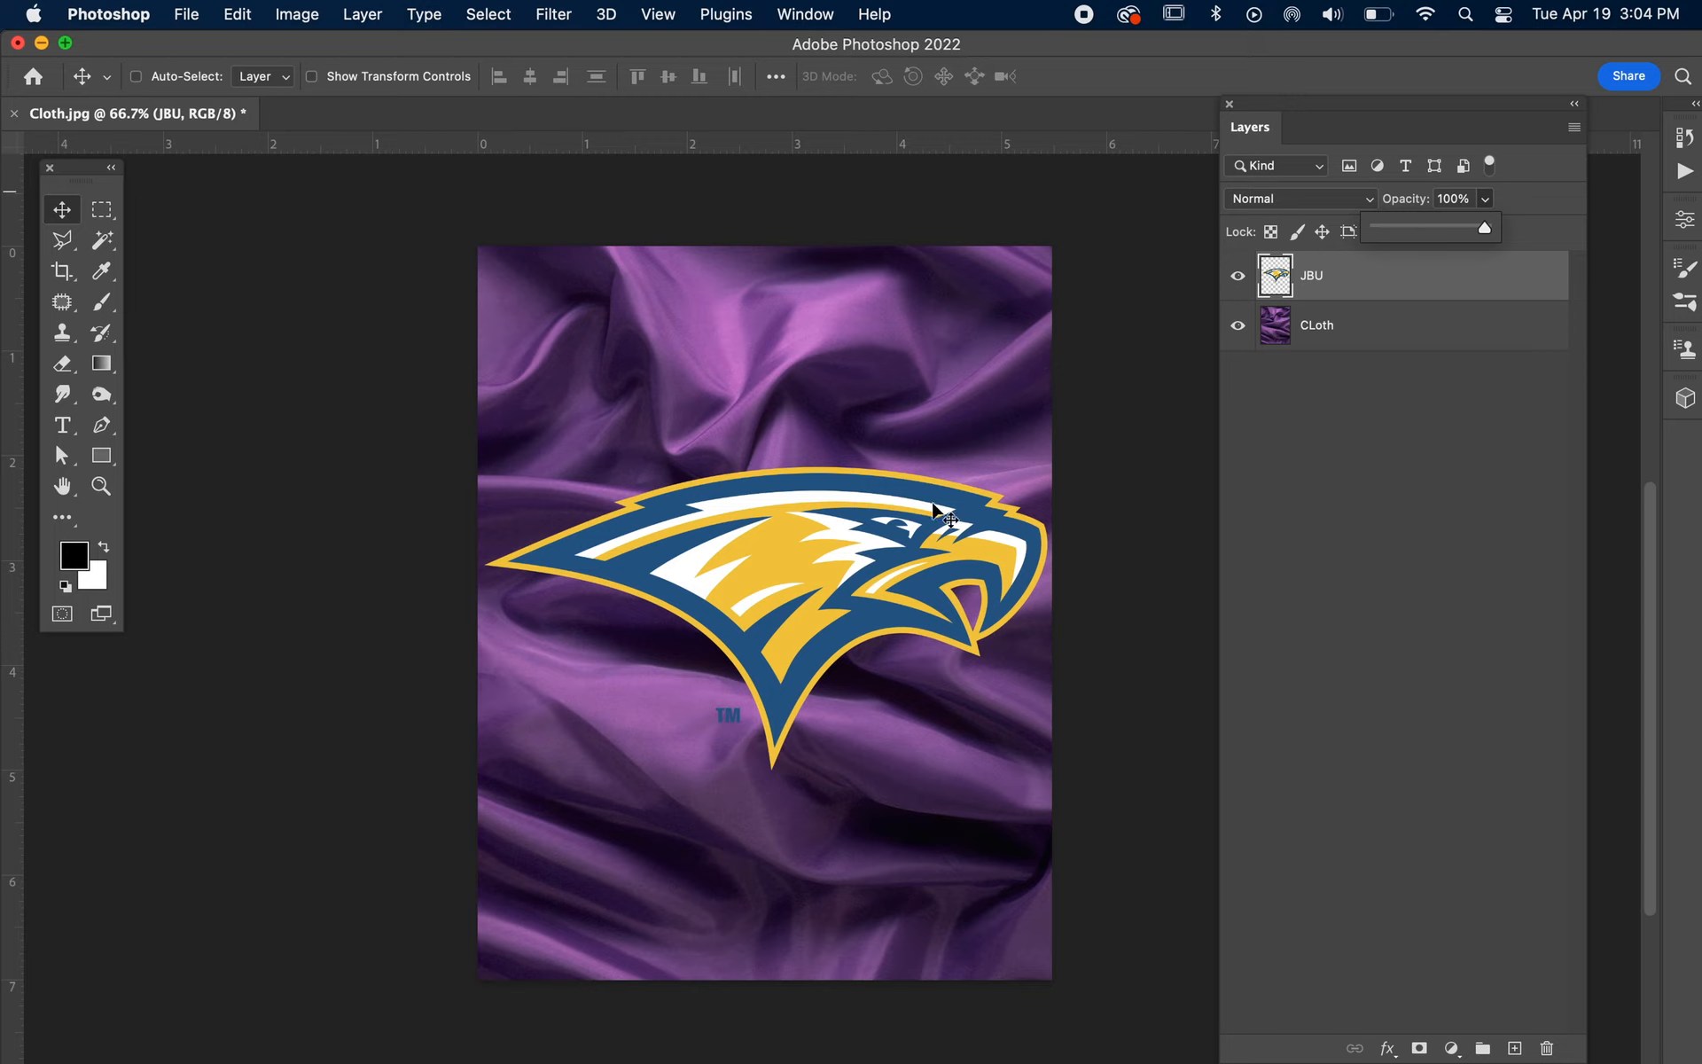
left_click(926, 531)
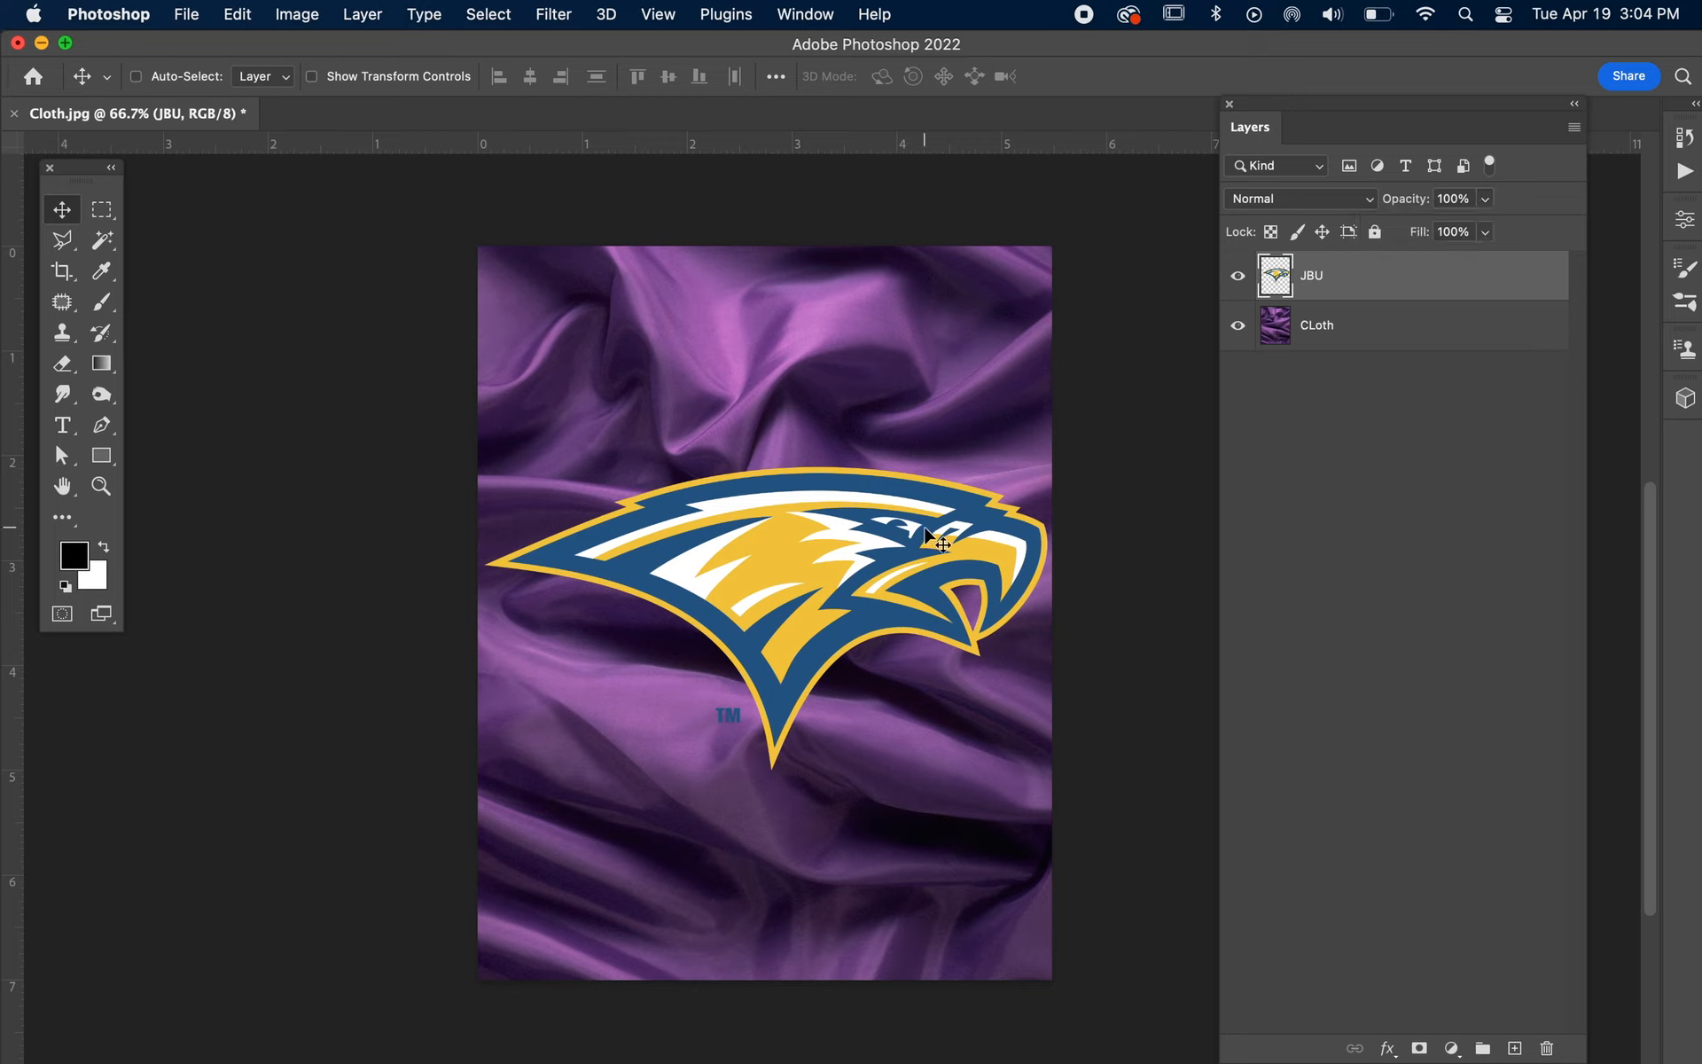
left_click_drag(848, 656, 849, 661)
left_click(848, 661)
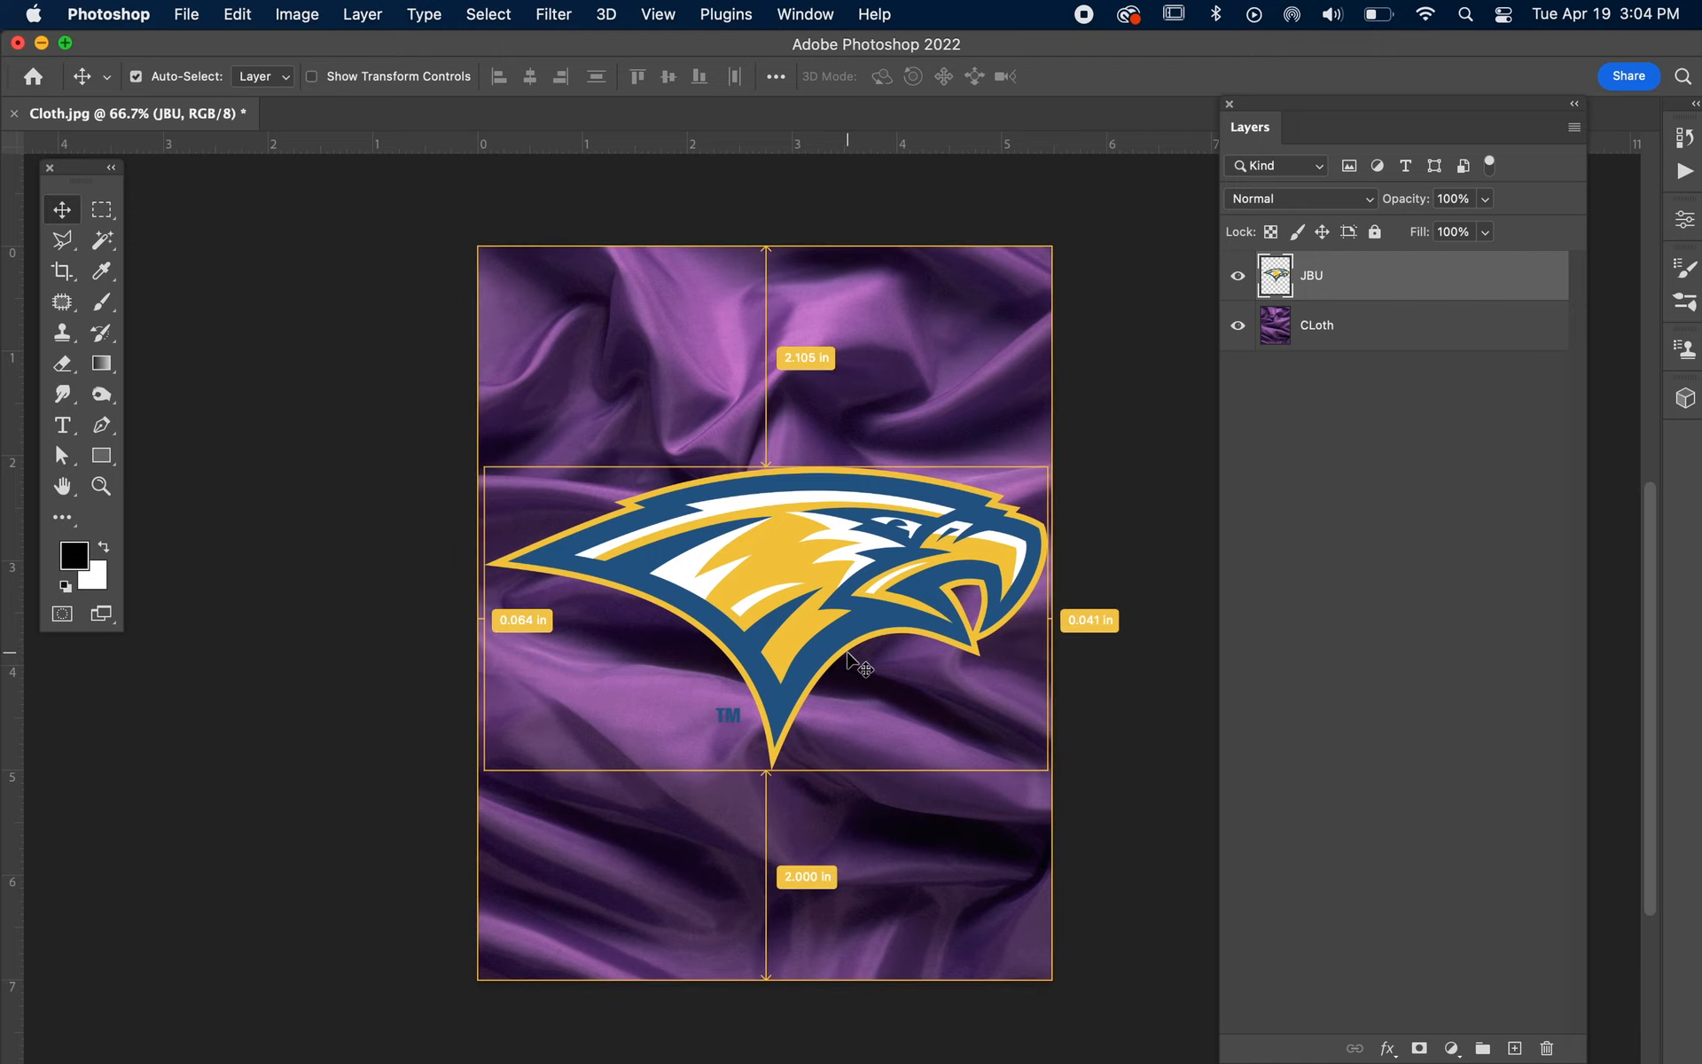
Scale the JBU logo down slightly in proportion and recentre it across the cloth.
key("super+t")
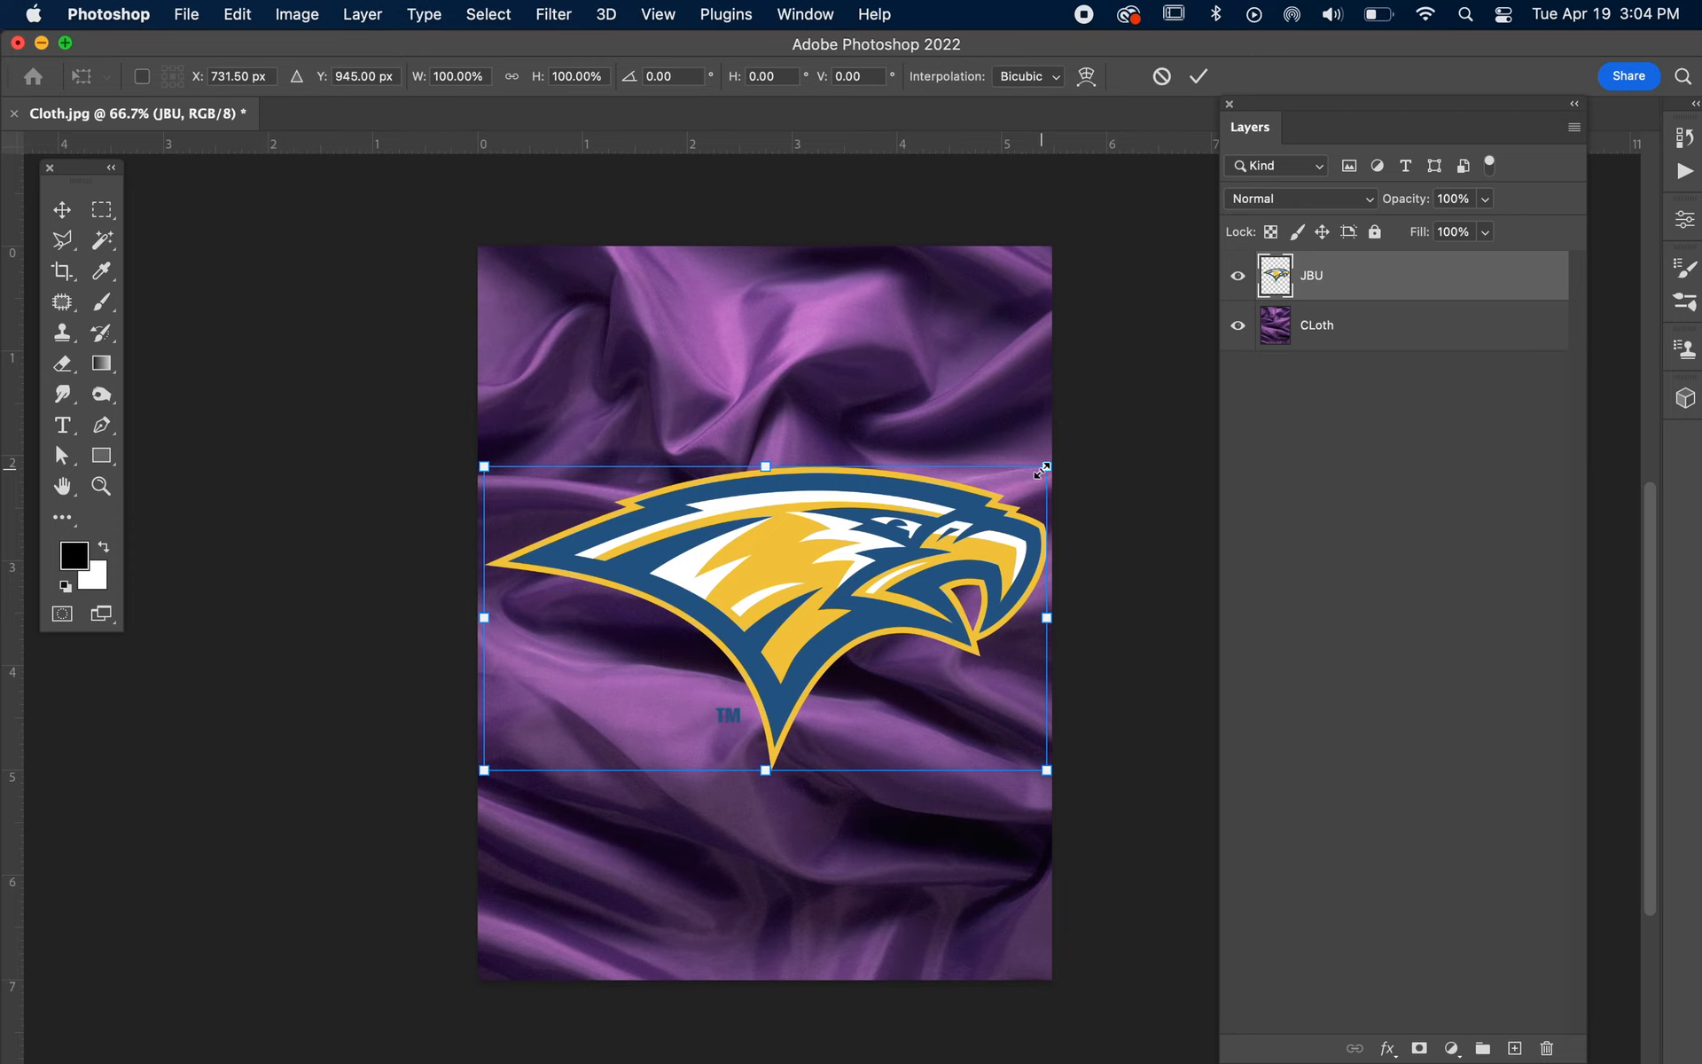
left_click_drag(1043, 469, 1002, 485)
key("Return")
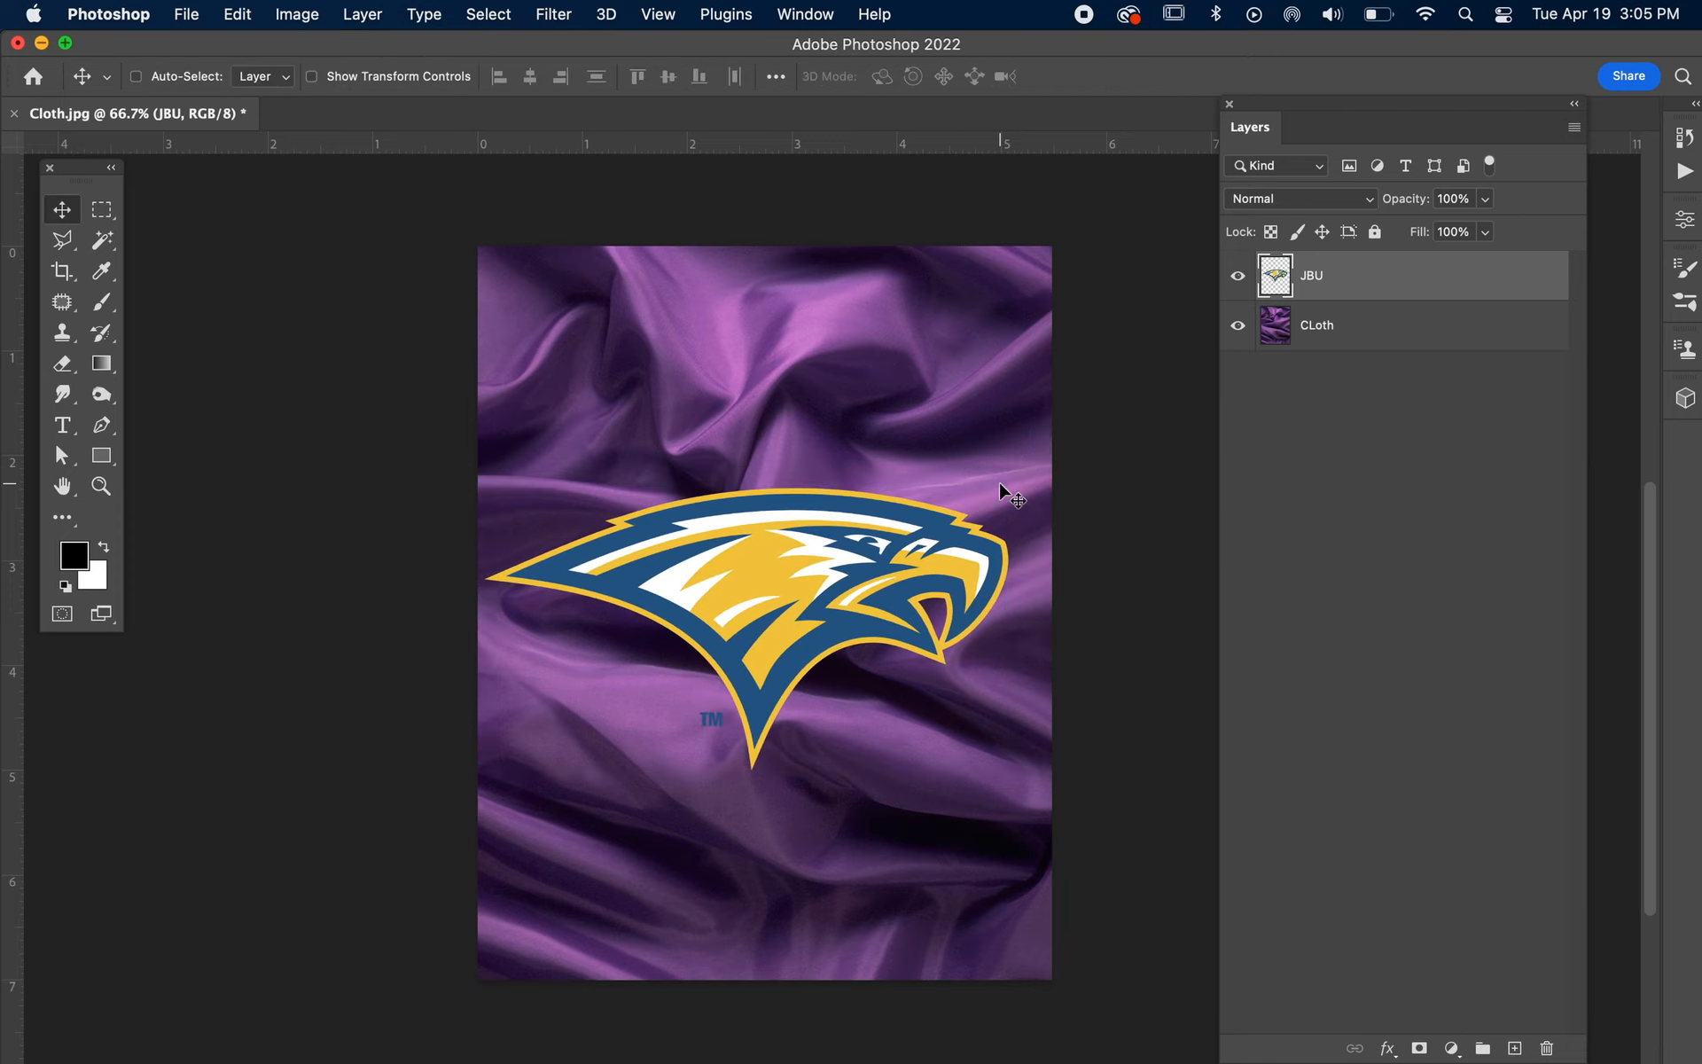
left_click_drag(932, 581, 947, 565)
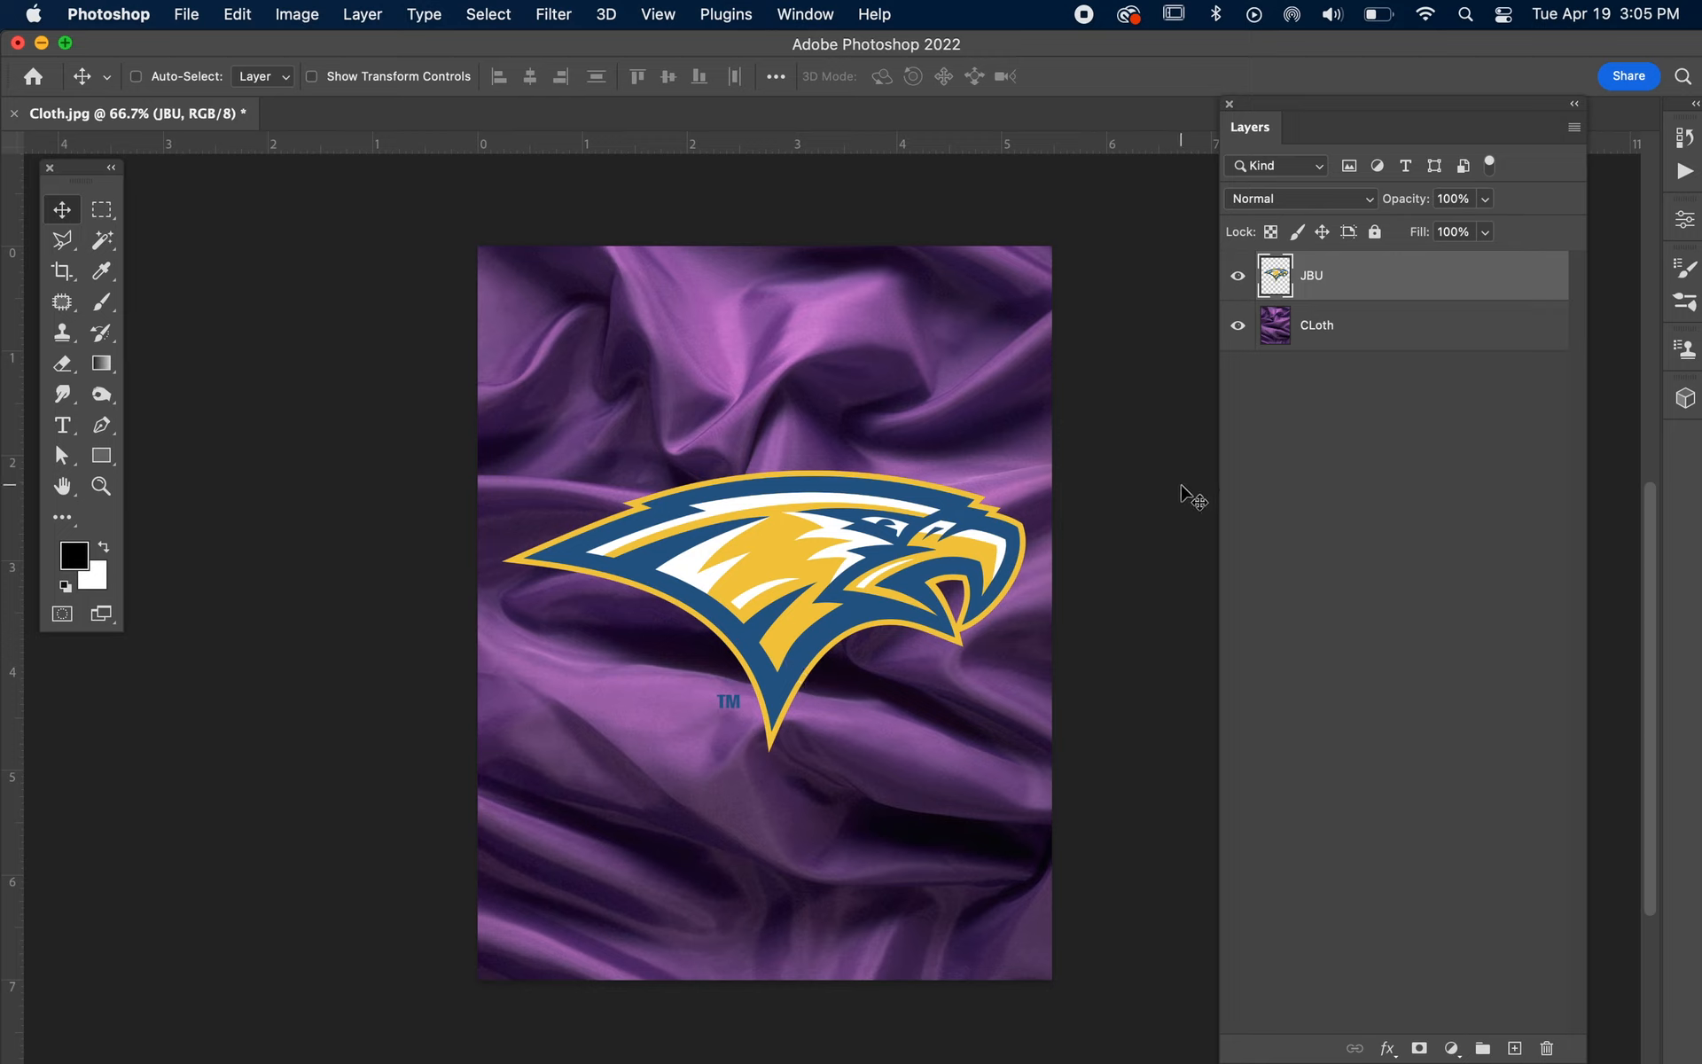
Duplicate the CLoth layer and desaturate the copy.
left_click(1452, 334)
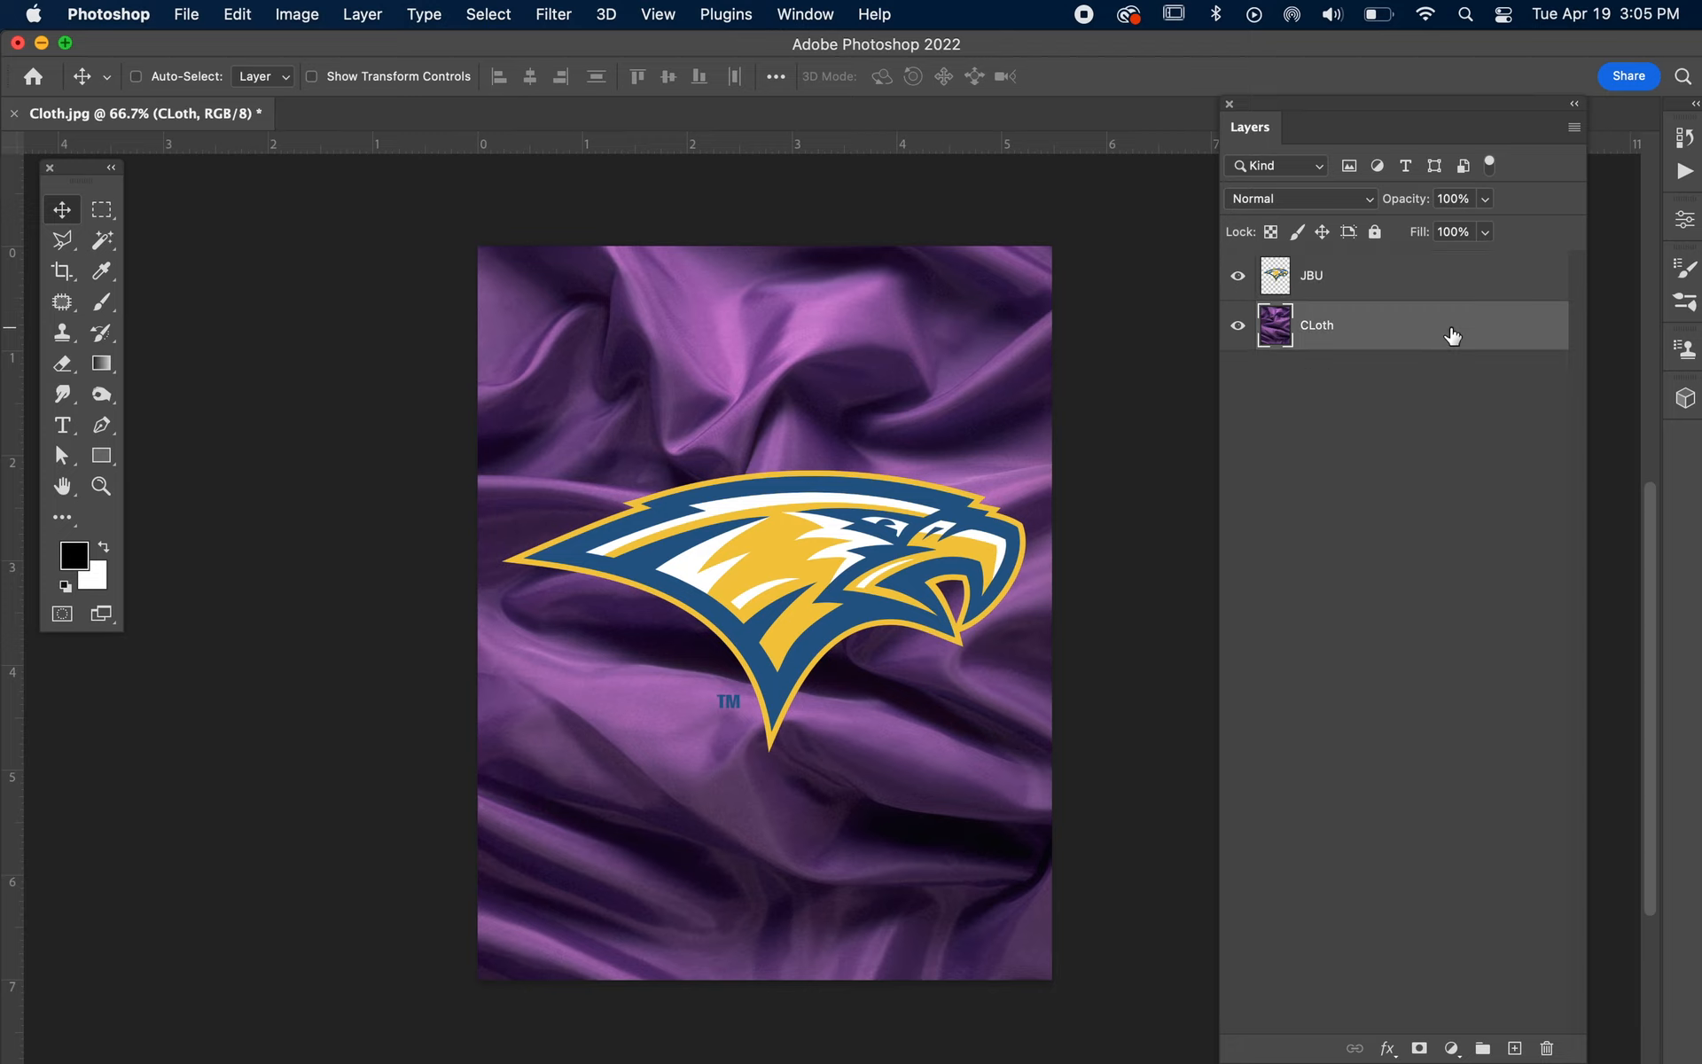
left_click_drag(1452, 335, 1516, 1049)
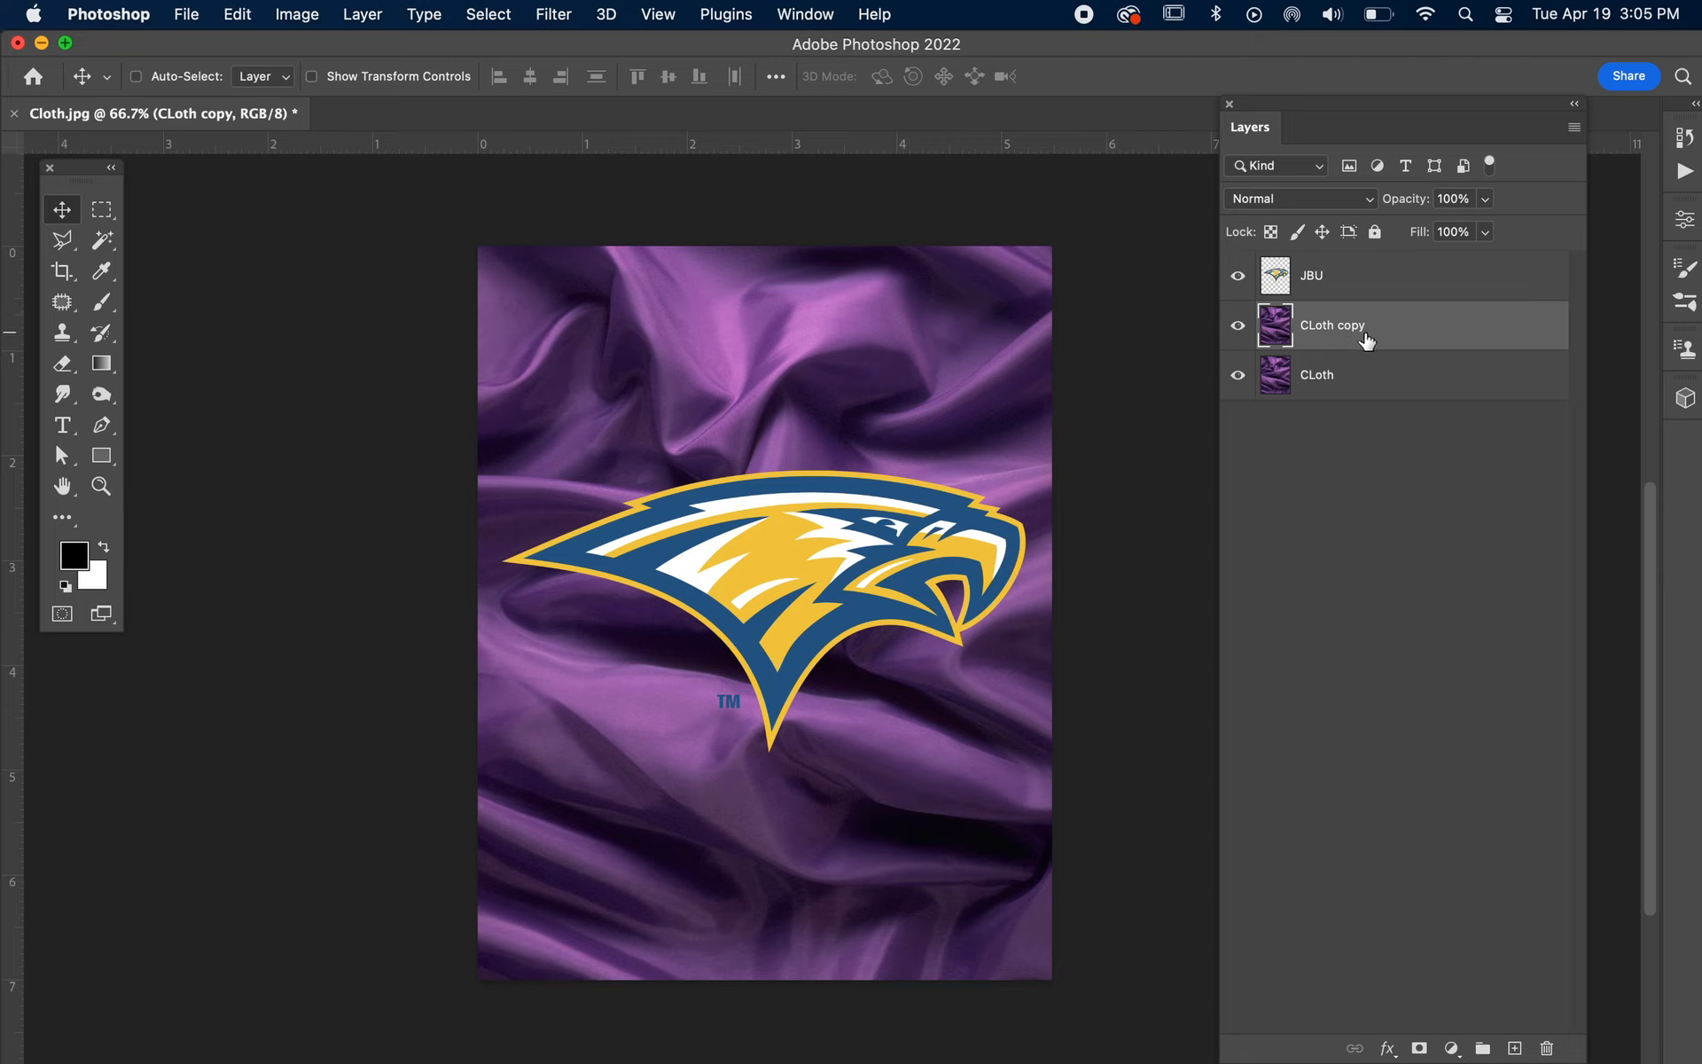
left_click(319, 16)
mouse_move(323, 78)
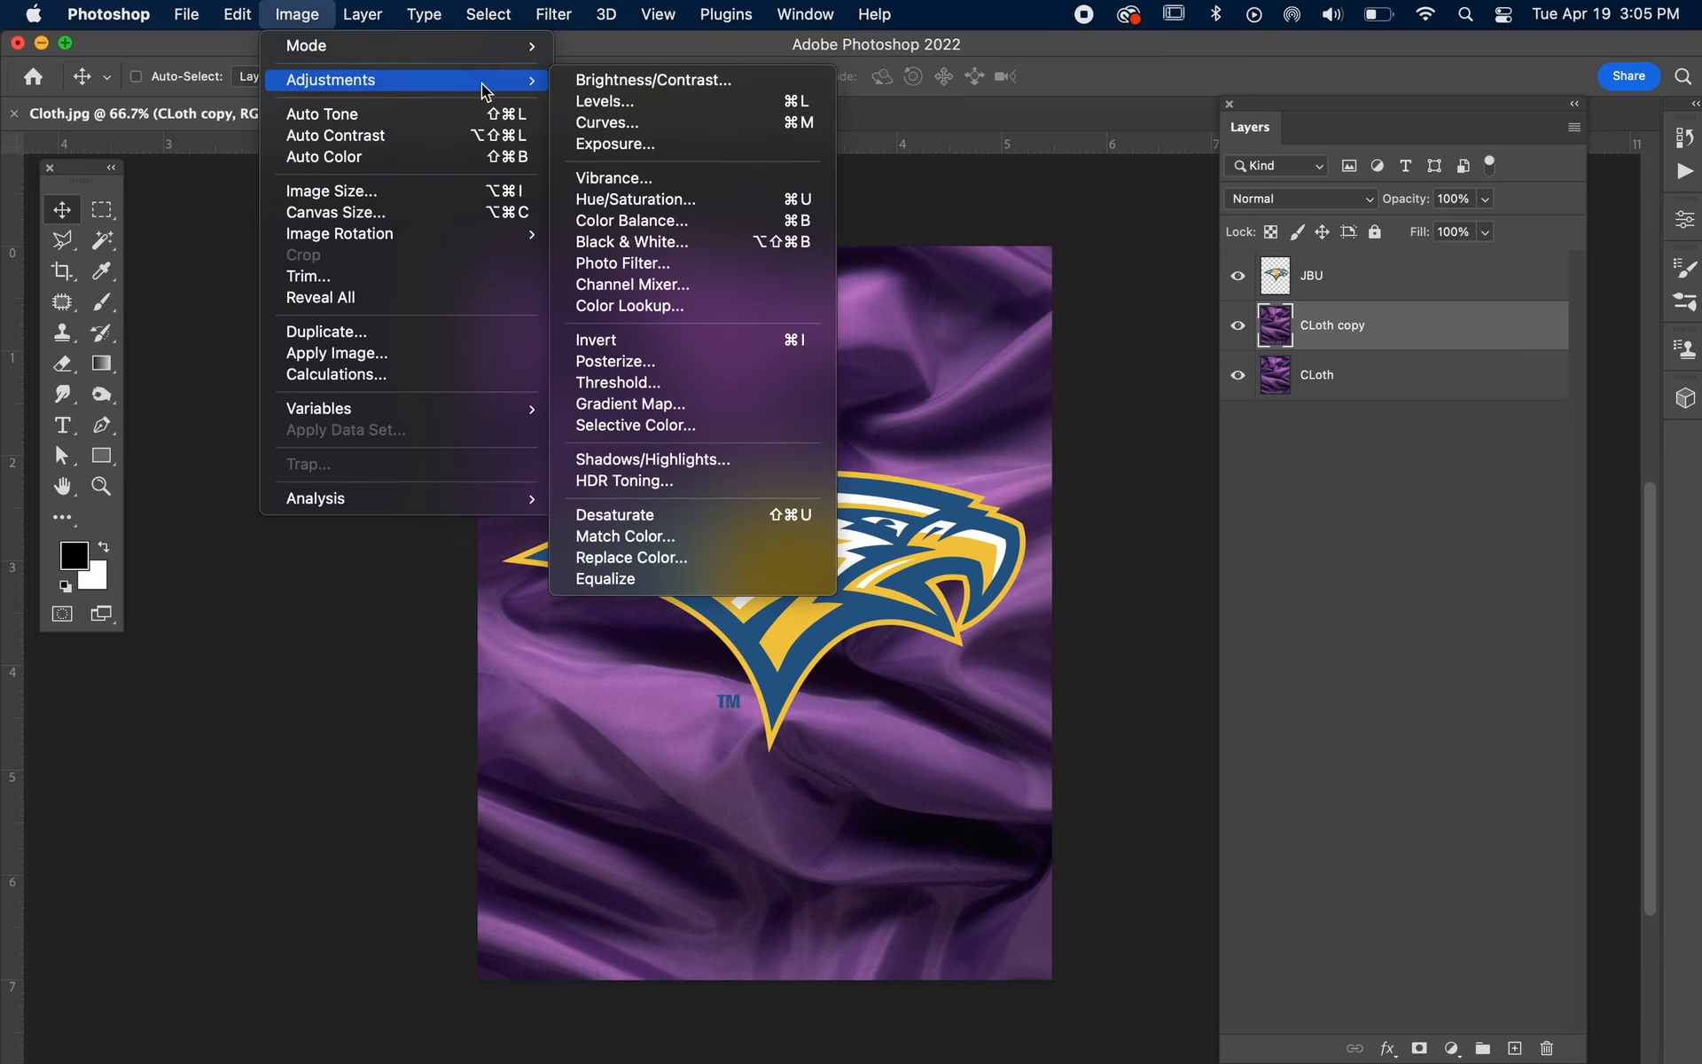
left_click(681, 514)
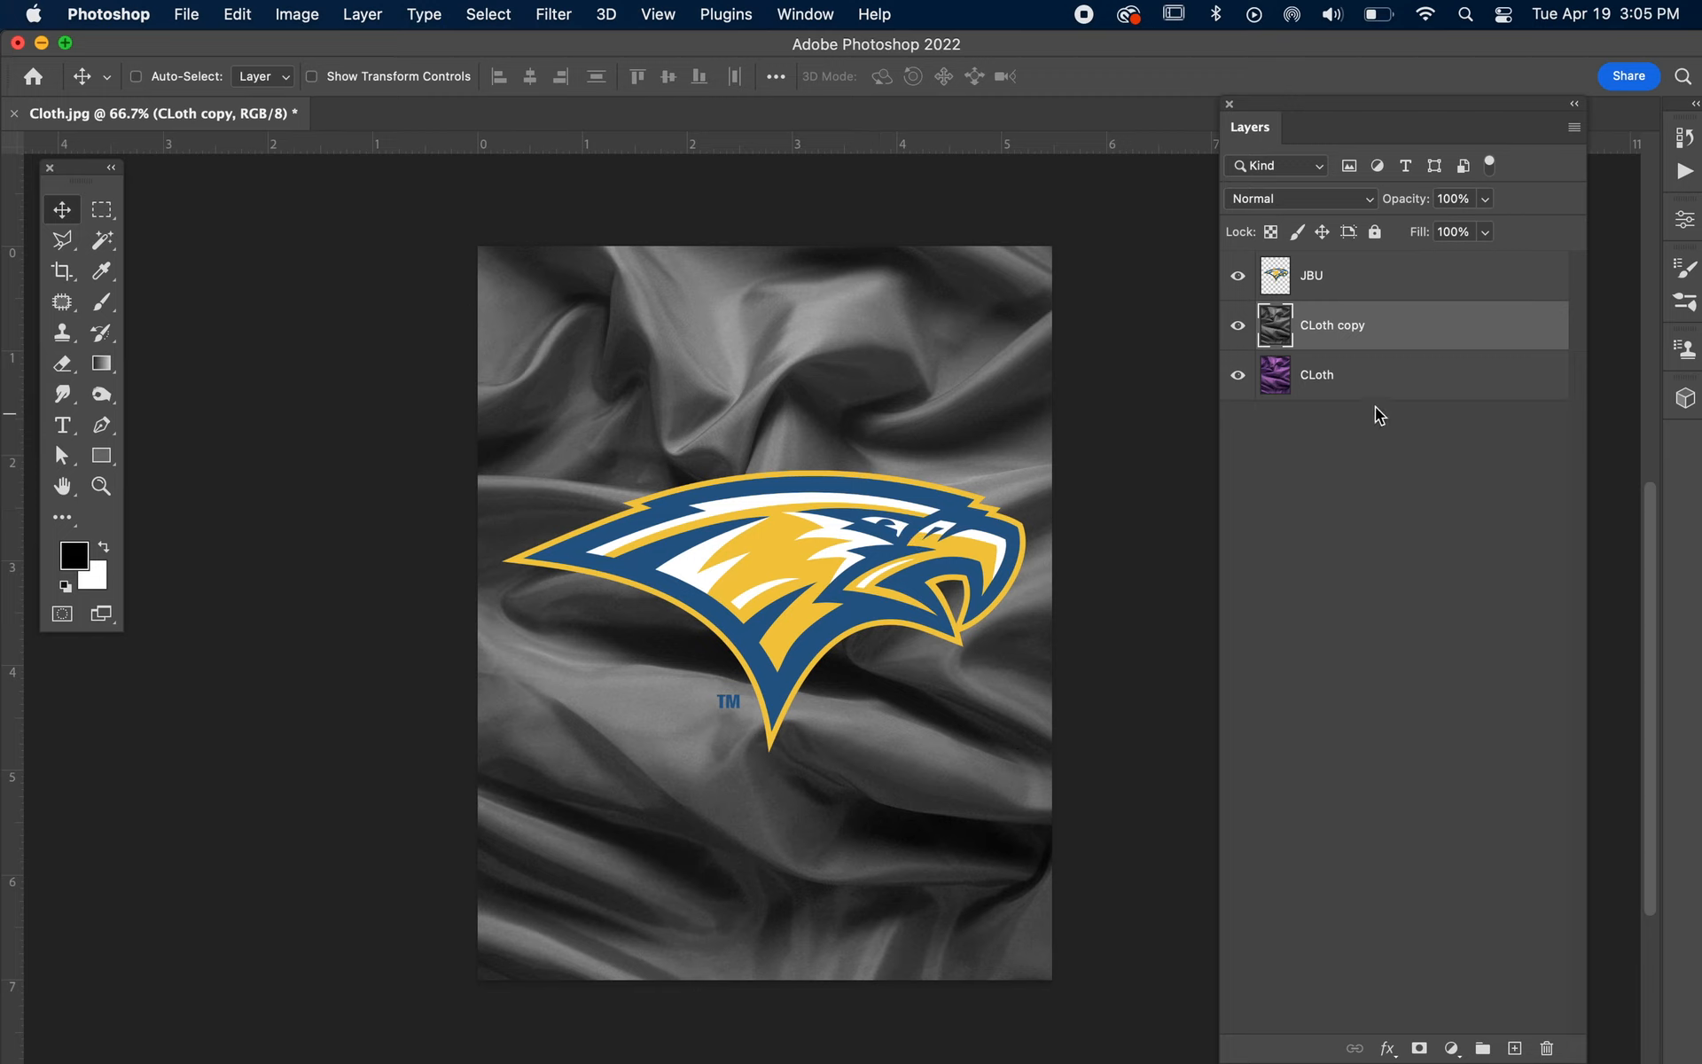
Move the desaturated cloth copy above the JBU layer and set its blend mode to Hard Light.
mouse_move(1442, 345)
left_mouse_down()
mouse_move(1440, 317)
mouse_move(1429, 334)
left_mouse_up()
left_click_drag(1442, 346, 1438, 259)
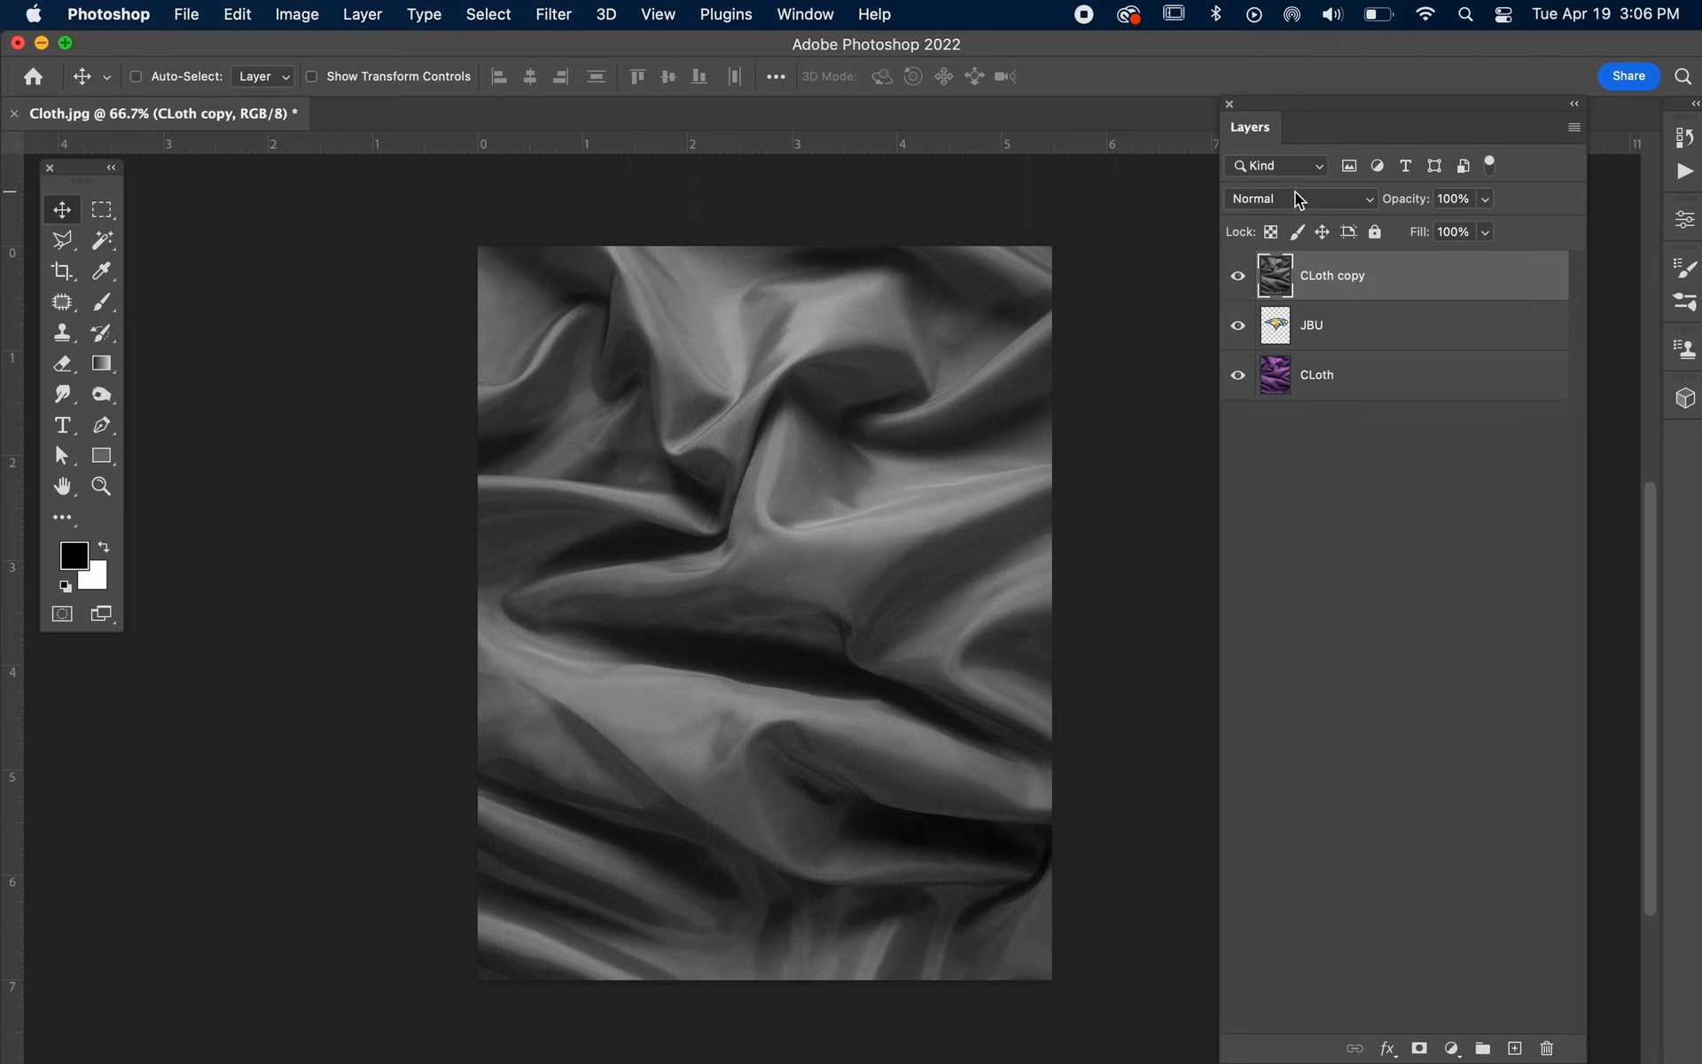
left_click(1369, 202)
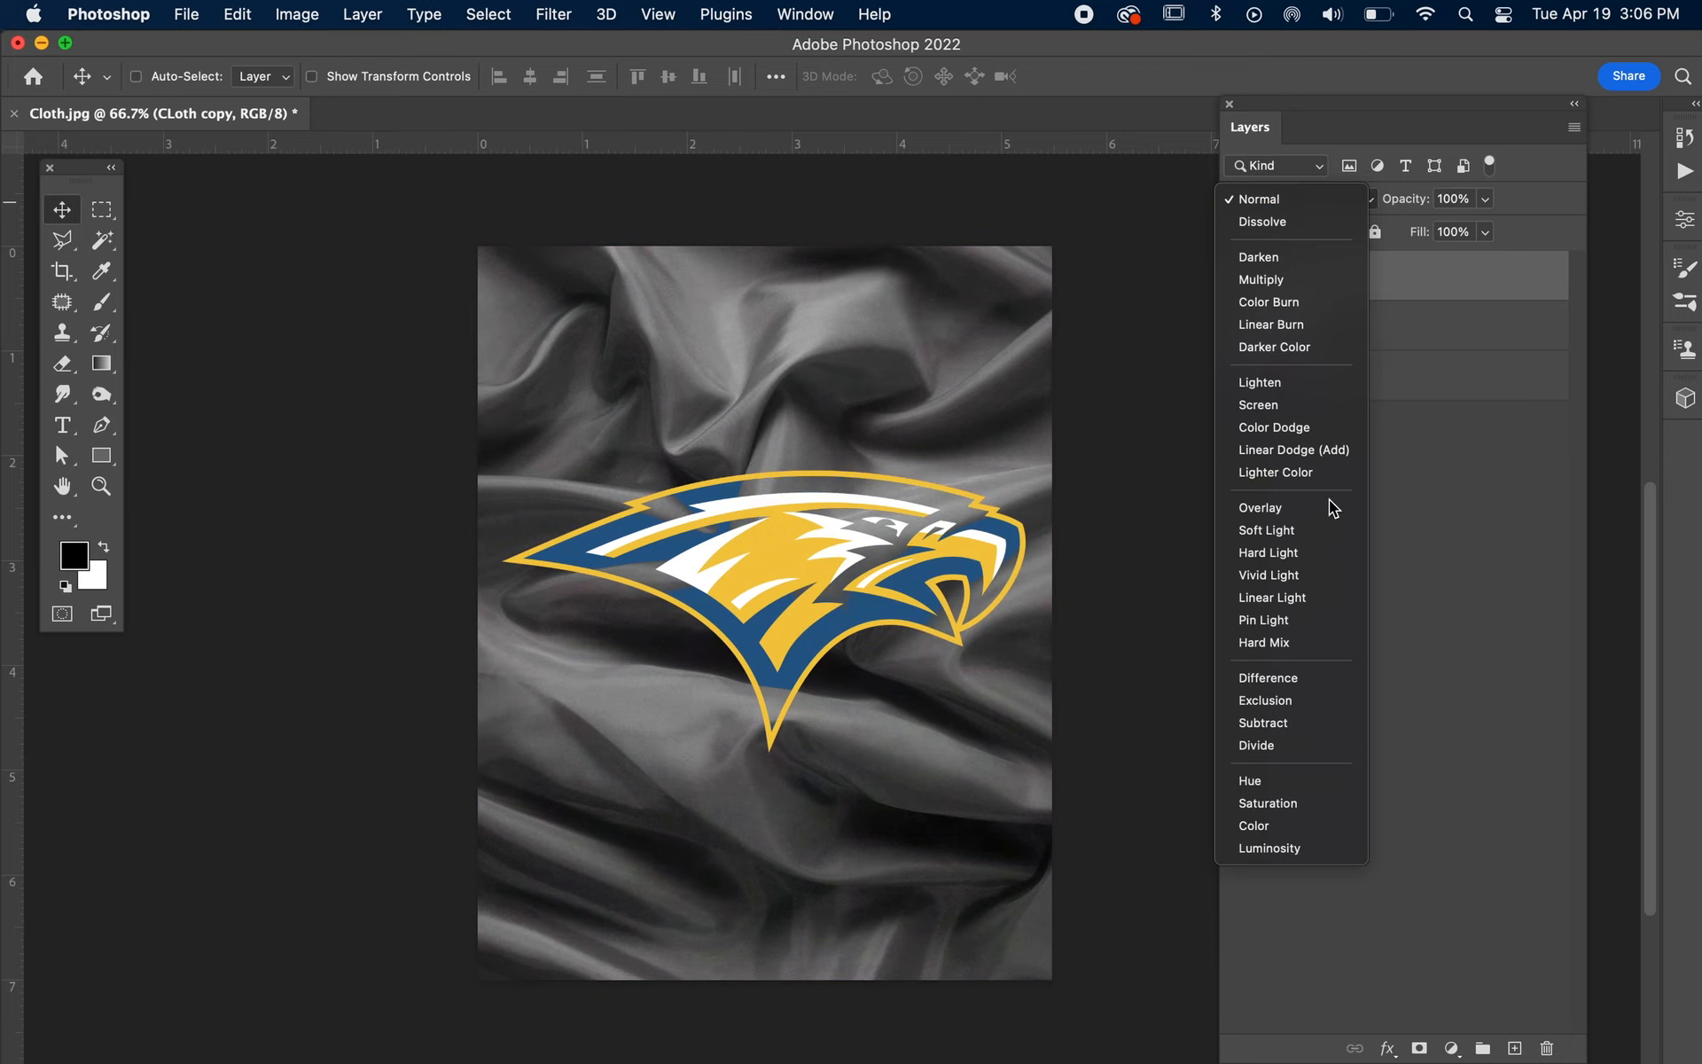
left_click(1324, 556)
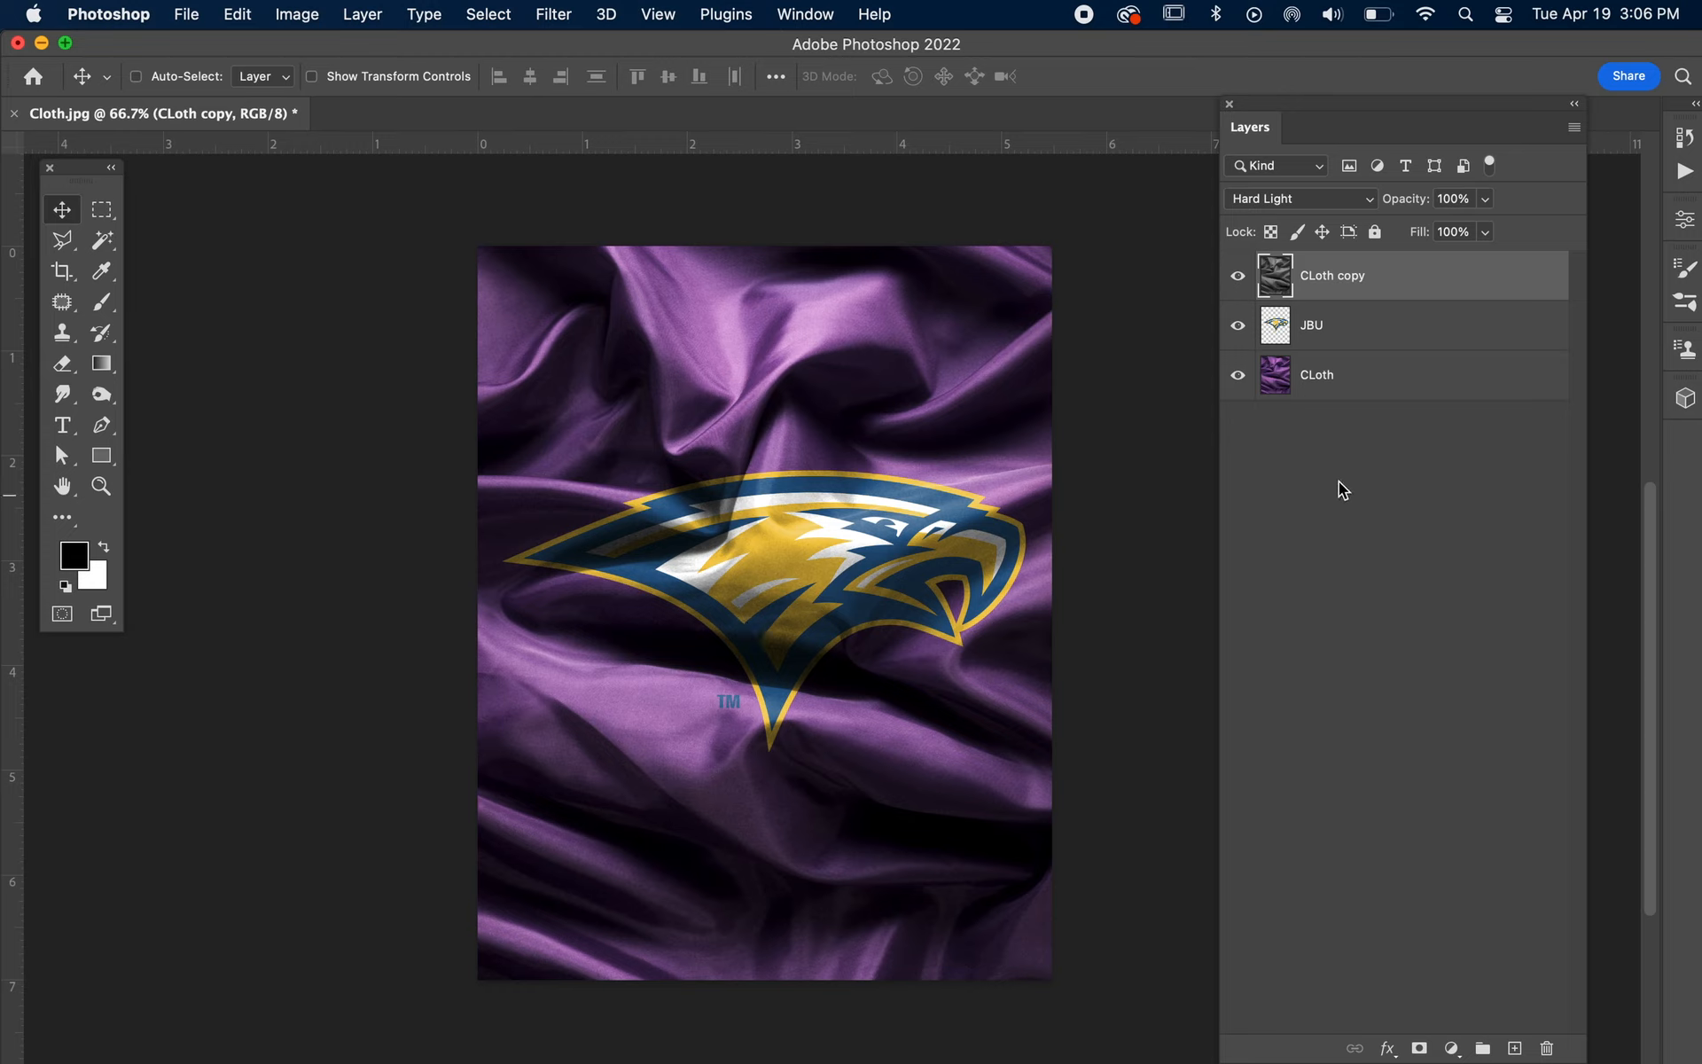
Add a Color Overlay effect to the original CLoth layer, toggling it to compare and leaving it enabled.
double_click(1474, 381)
left_click_drag(1412, 406, 1325, 86)
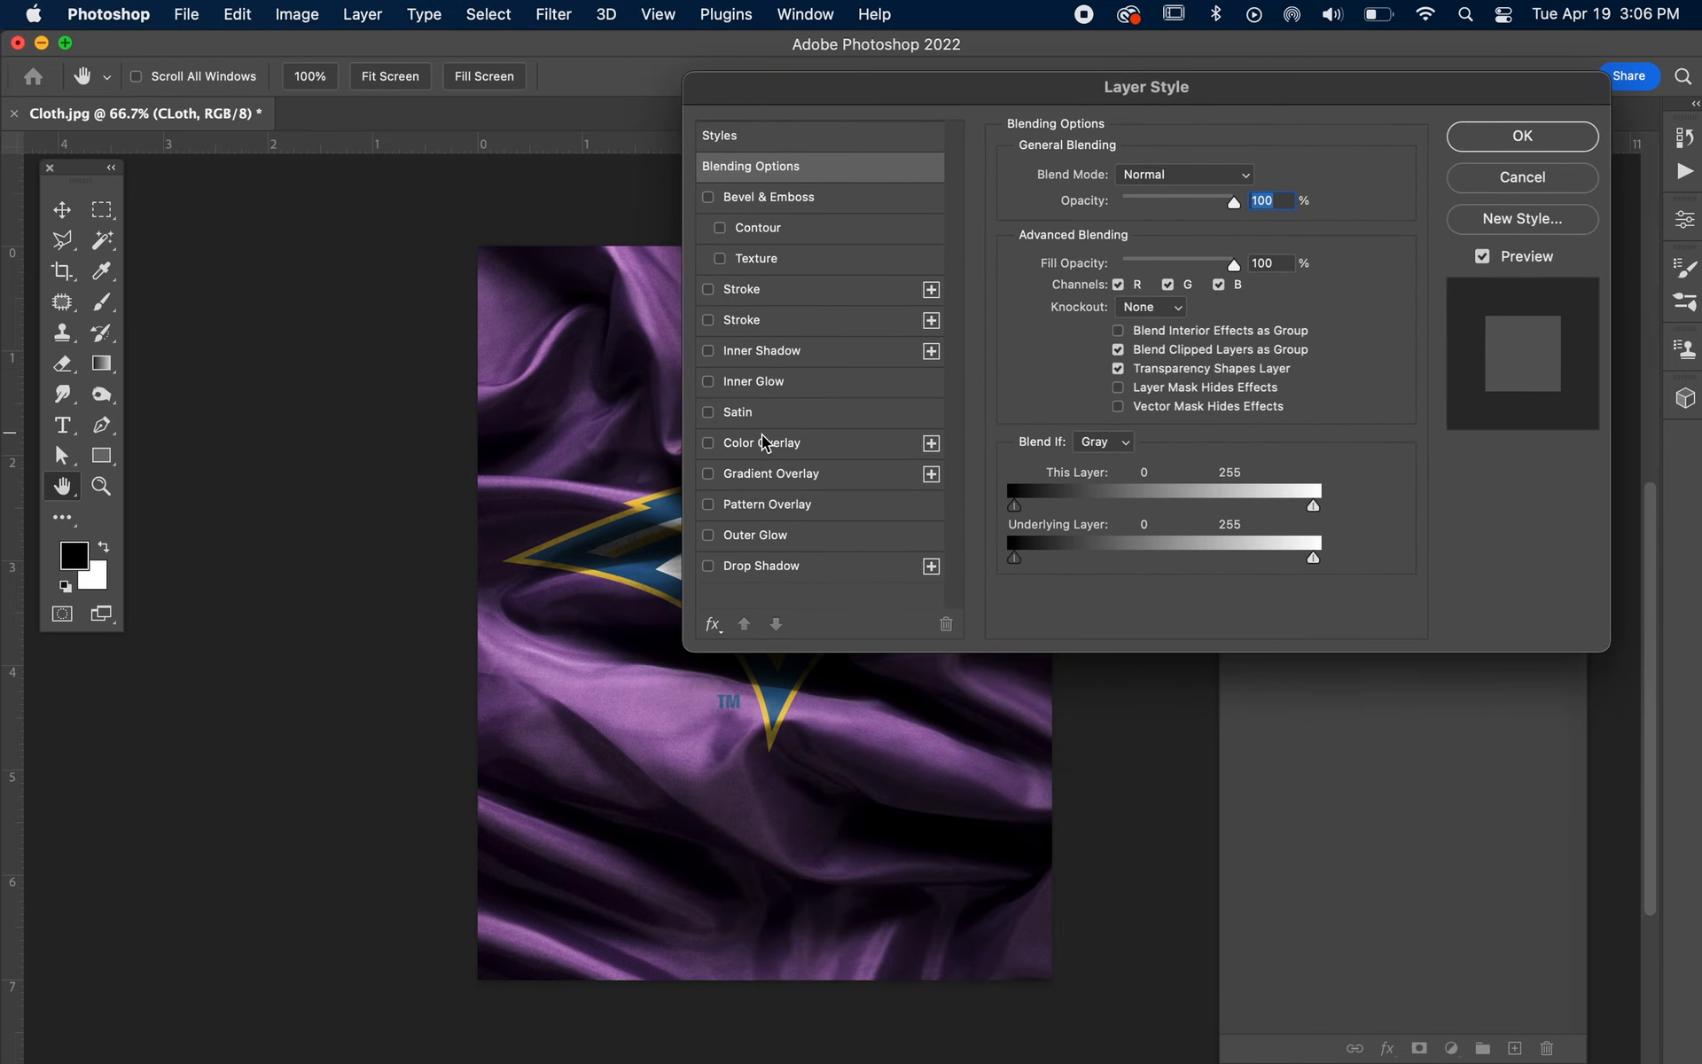
left_click(709, 445)
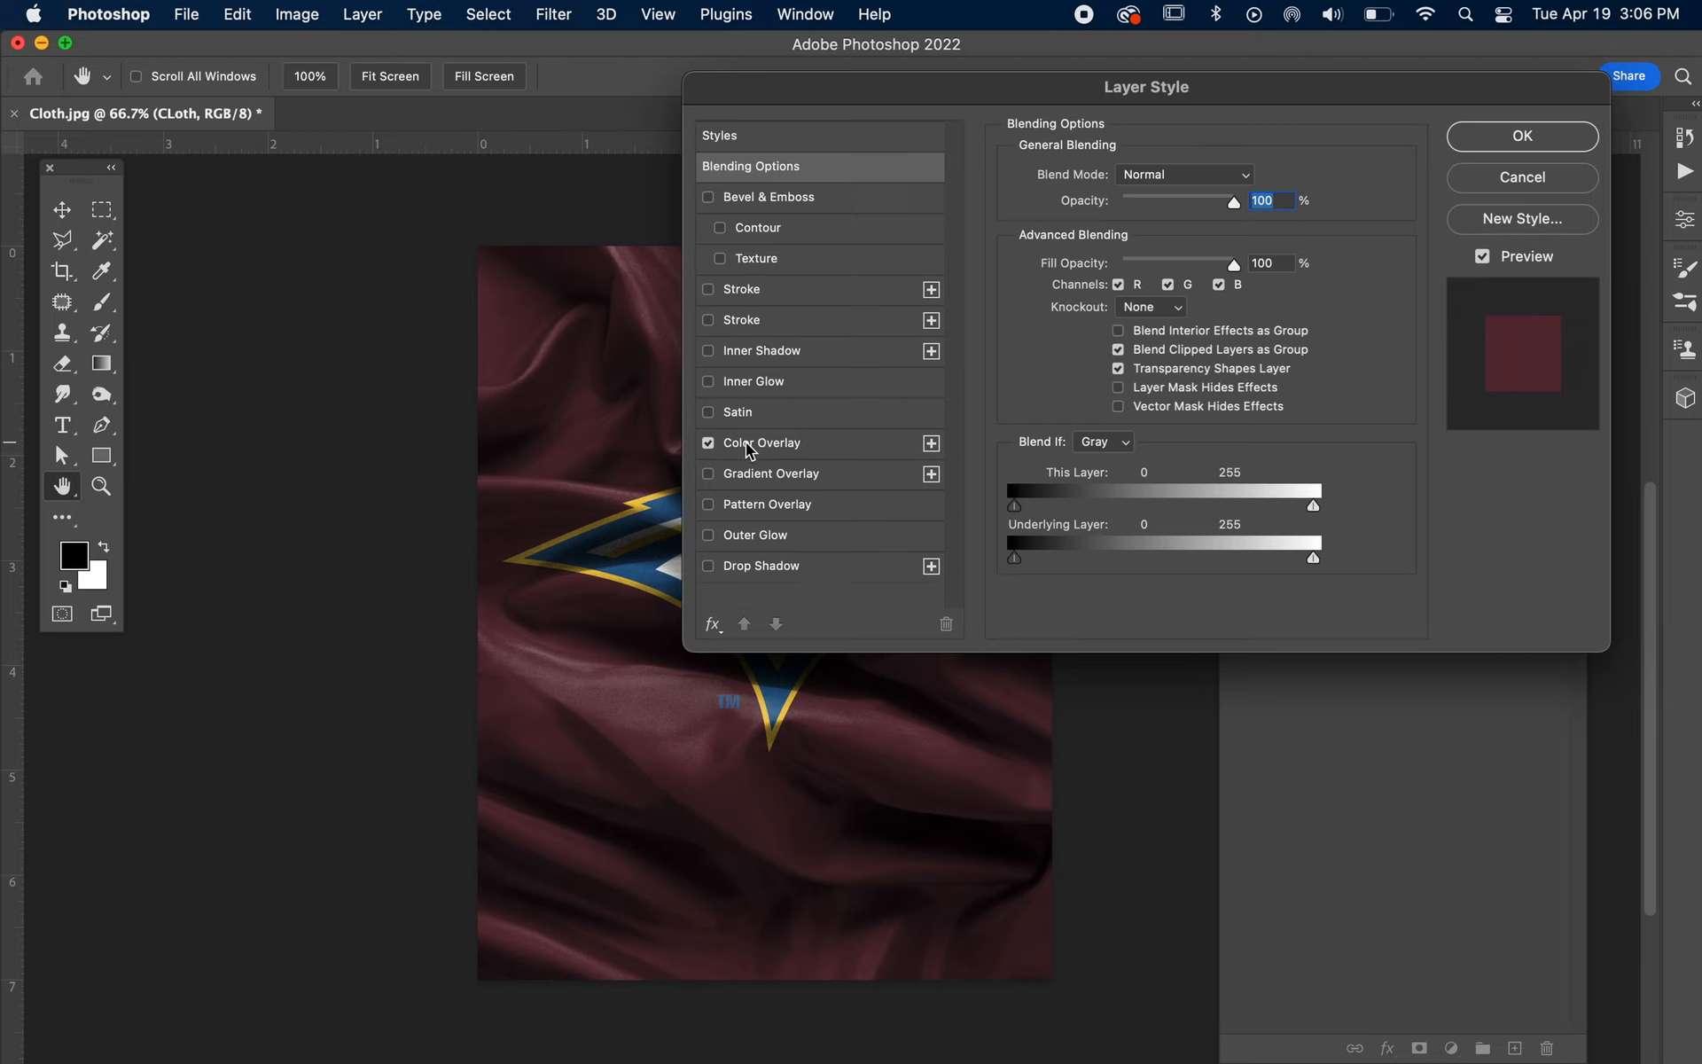
left_click(746, 446)
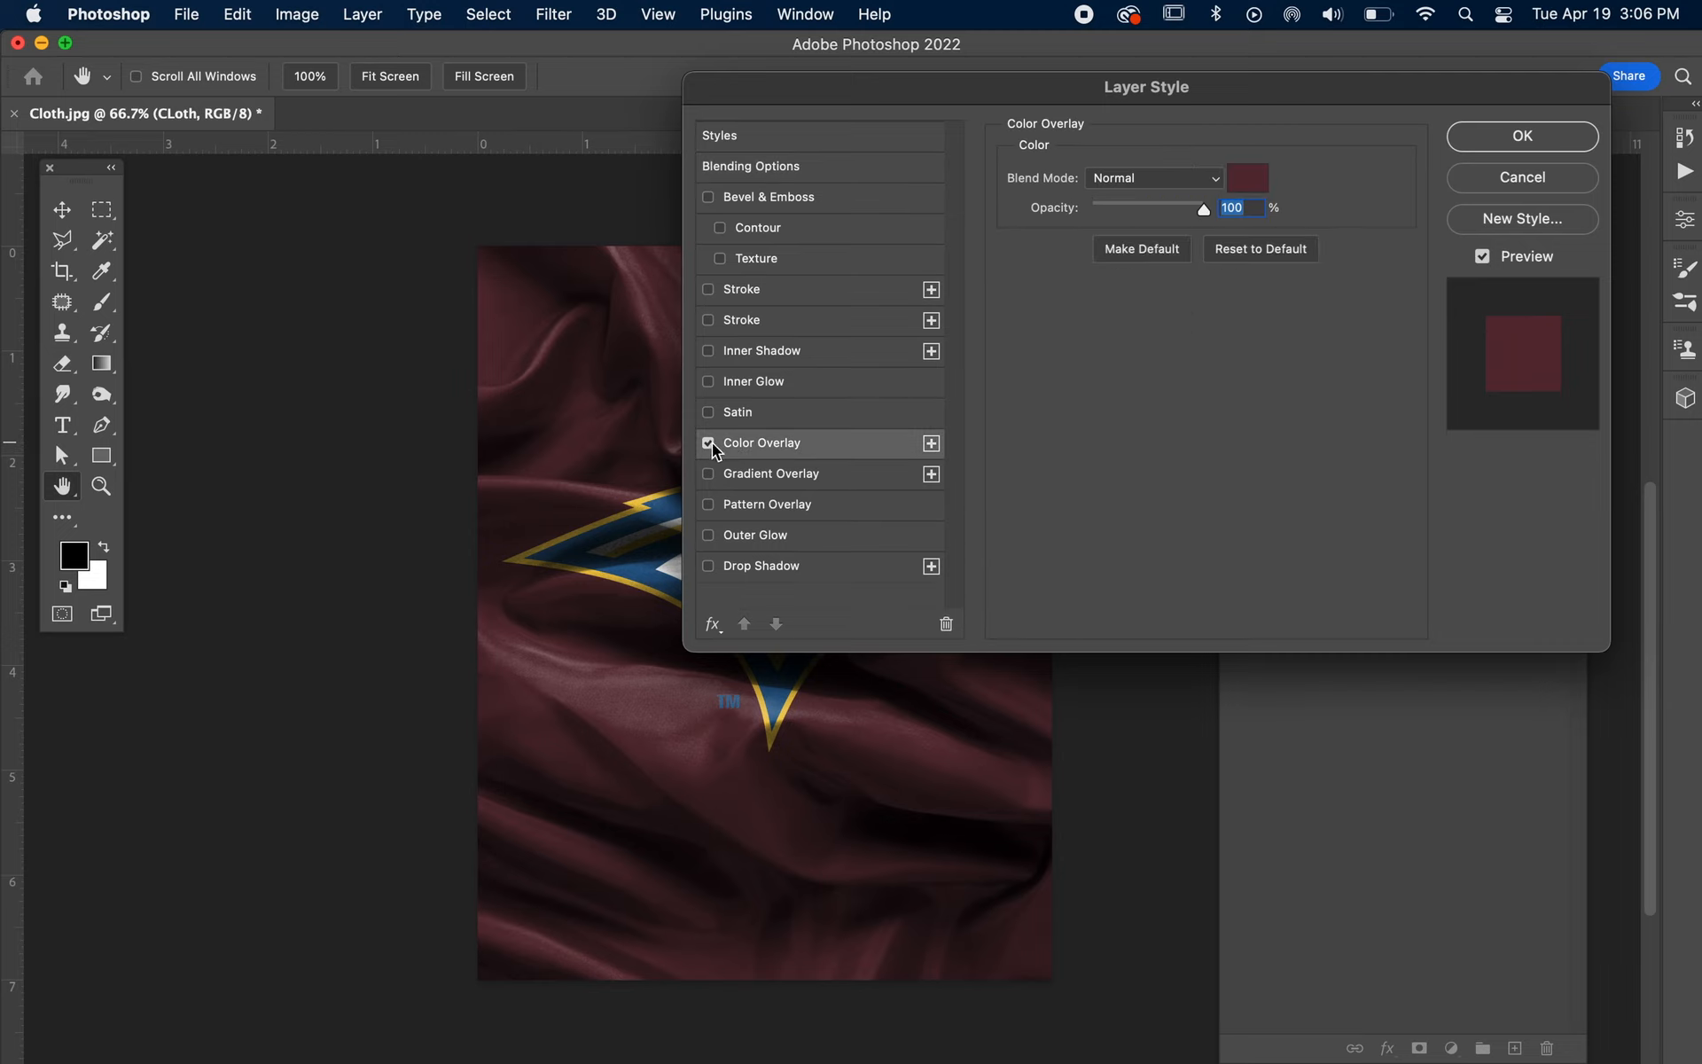
left_click(709, 443)
left_click(727, 446)
left_click(707, 443)
left_click(708, 443)
Apply the logo's blue, sampled as 2f6291, as the overlay color, and check the shading by hiding and reshowing the CLoth copy layer.
left_click(1260, 185)
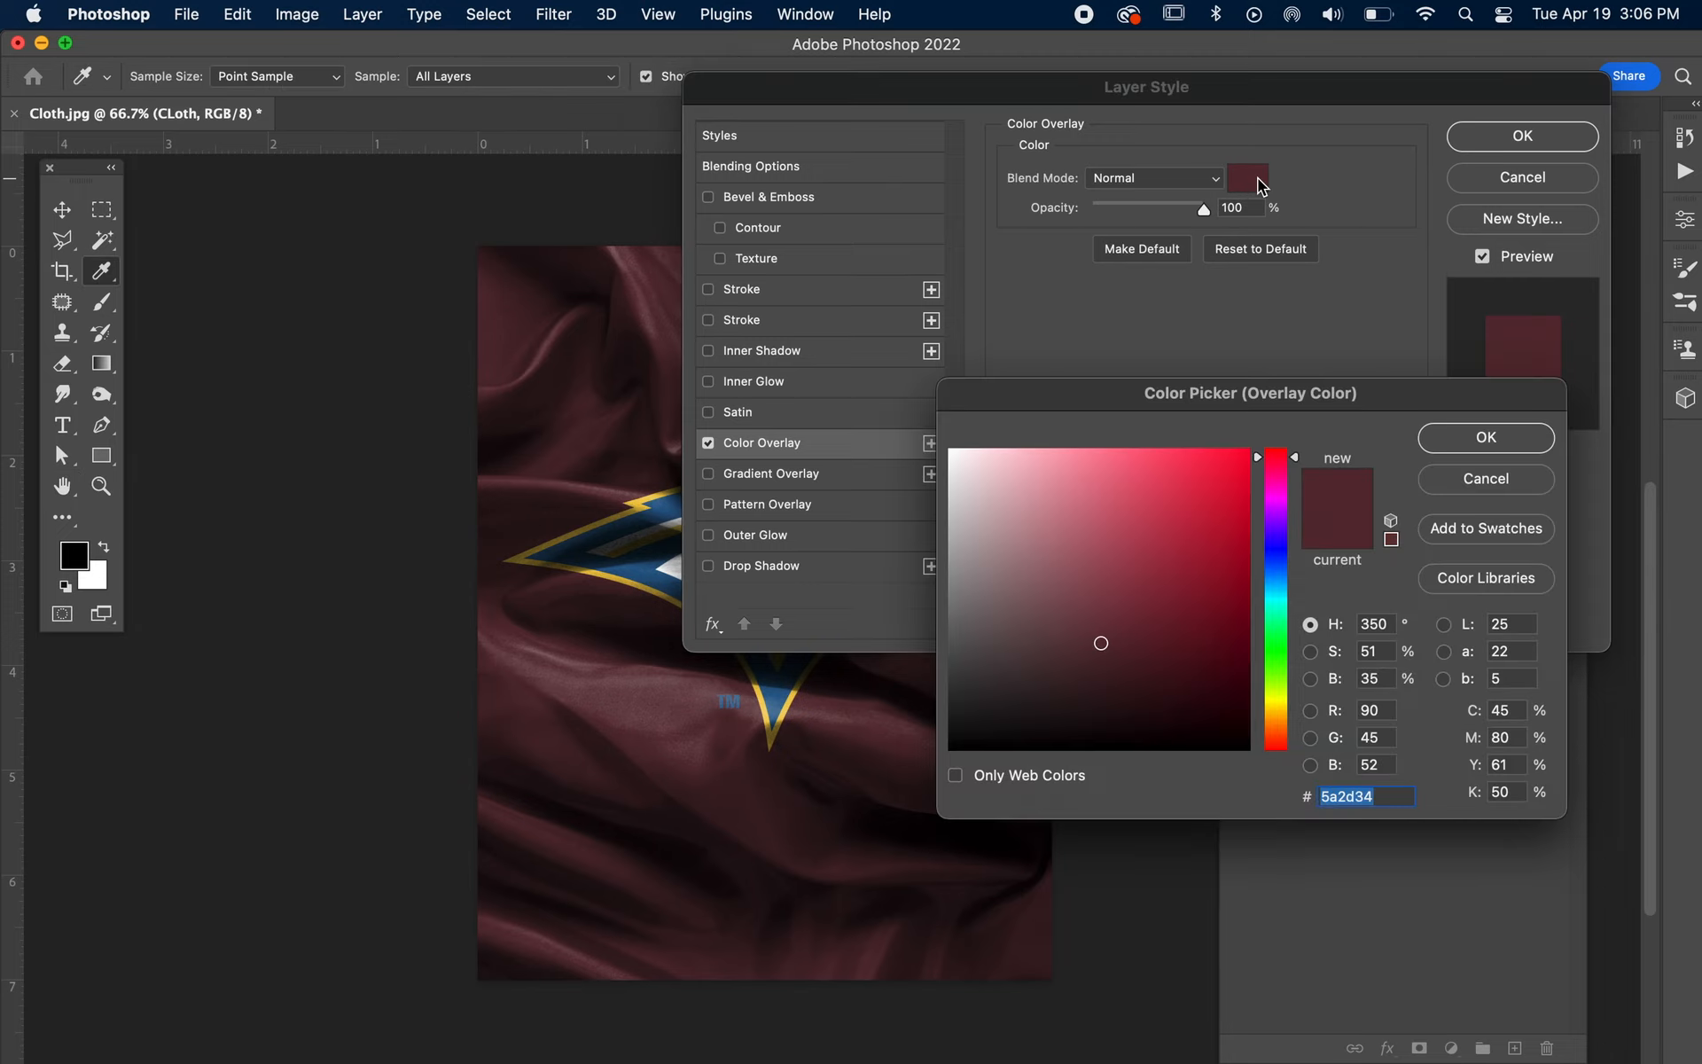
left_click_drag(1179, 403, 1038, 286)
left_click(642, 570)
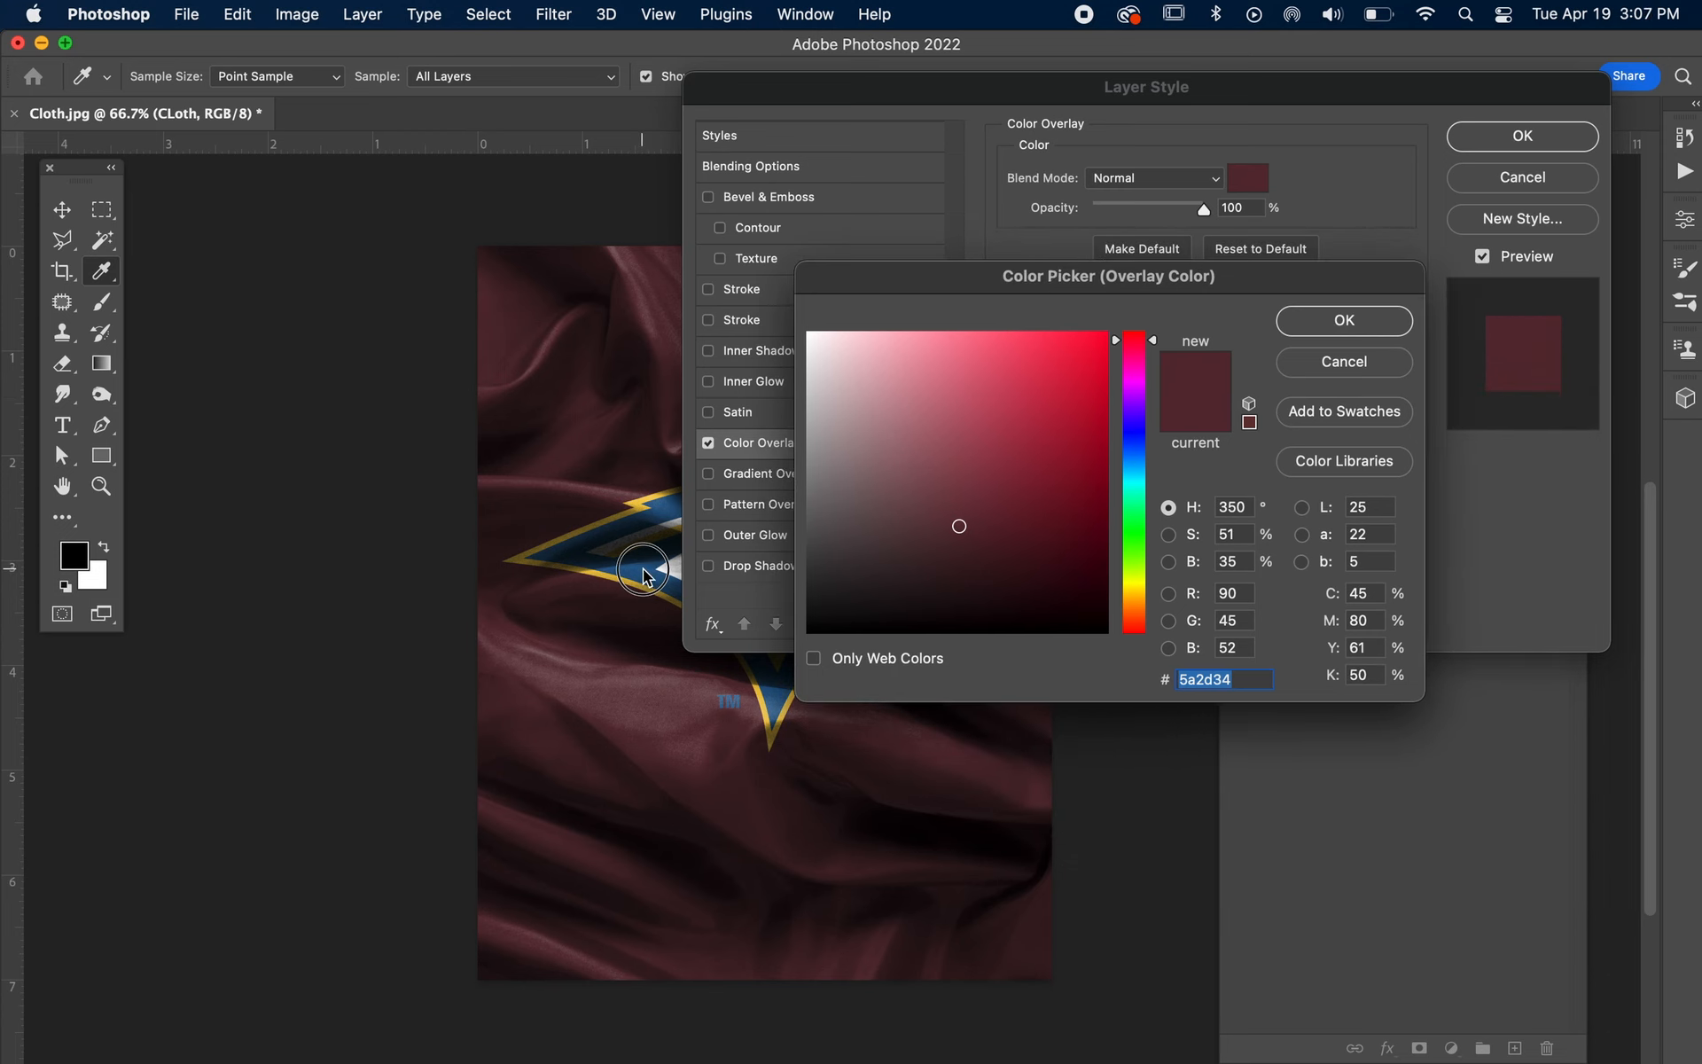
left_click(635, 504)
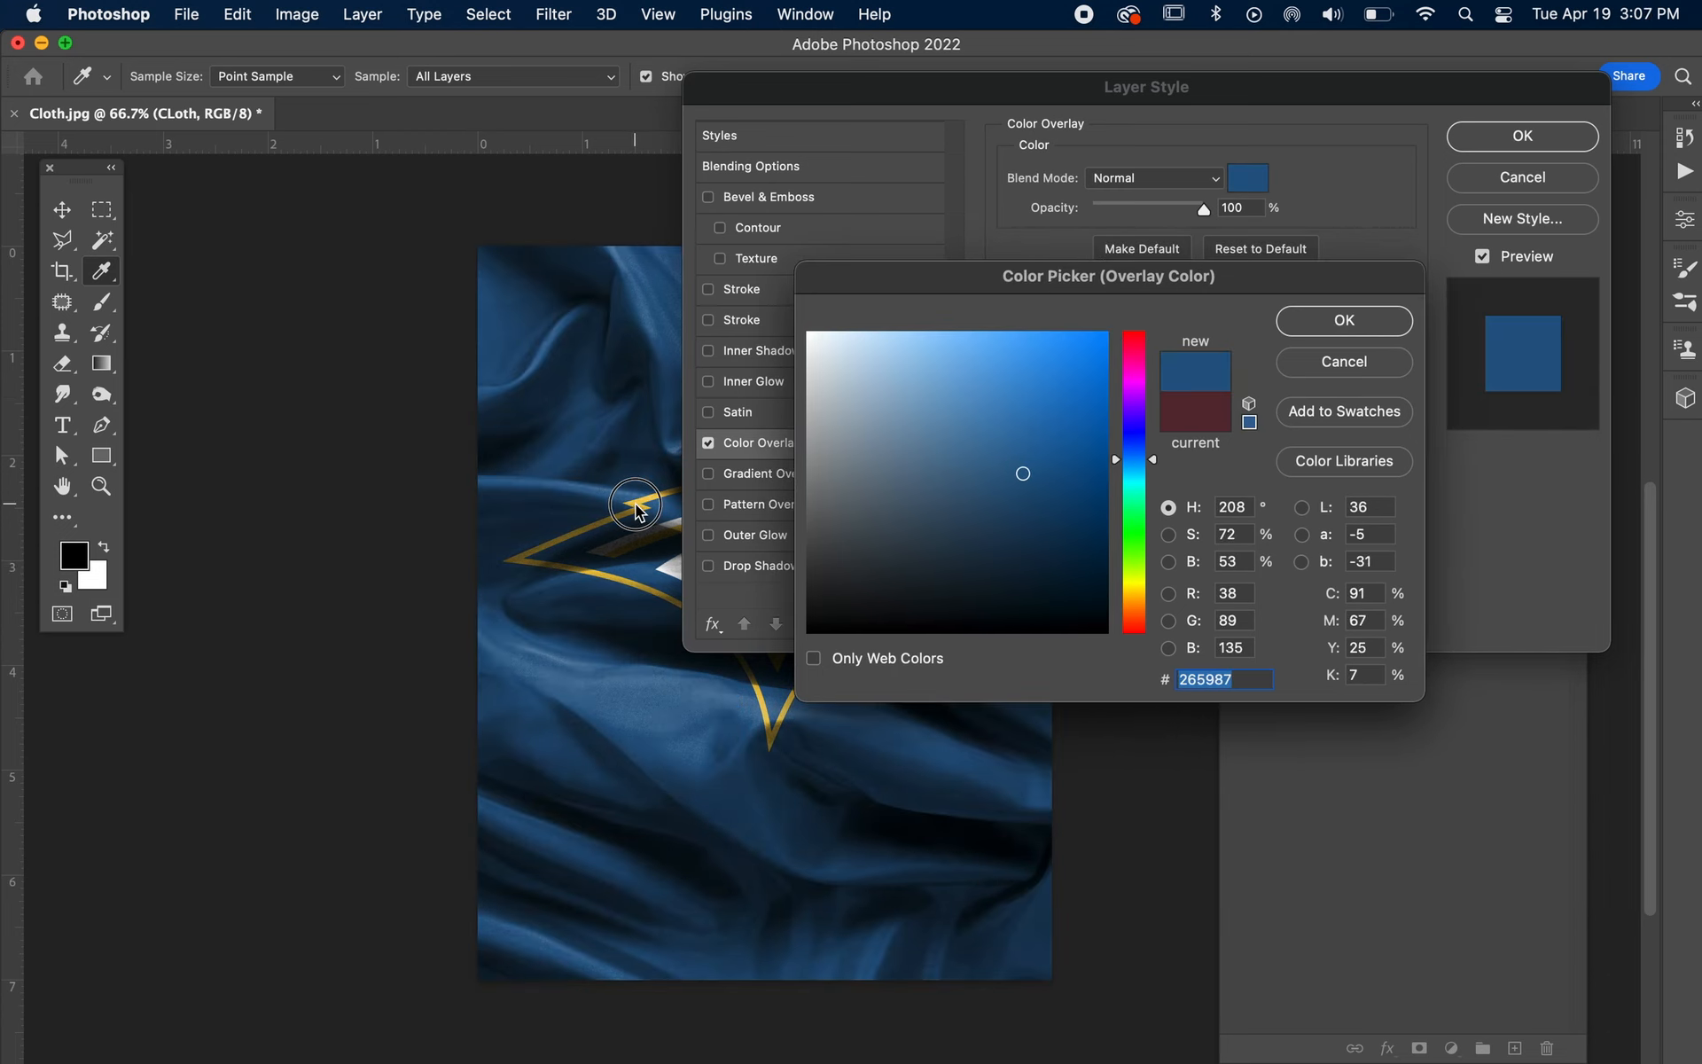
left_click(604, 536)
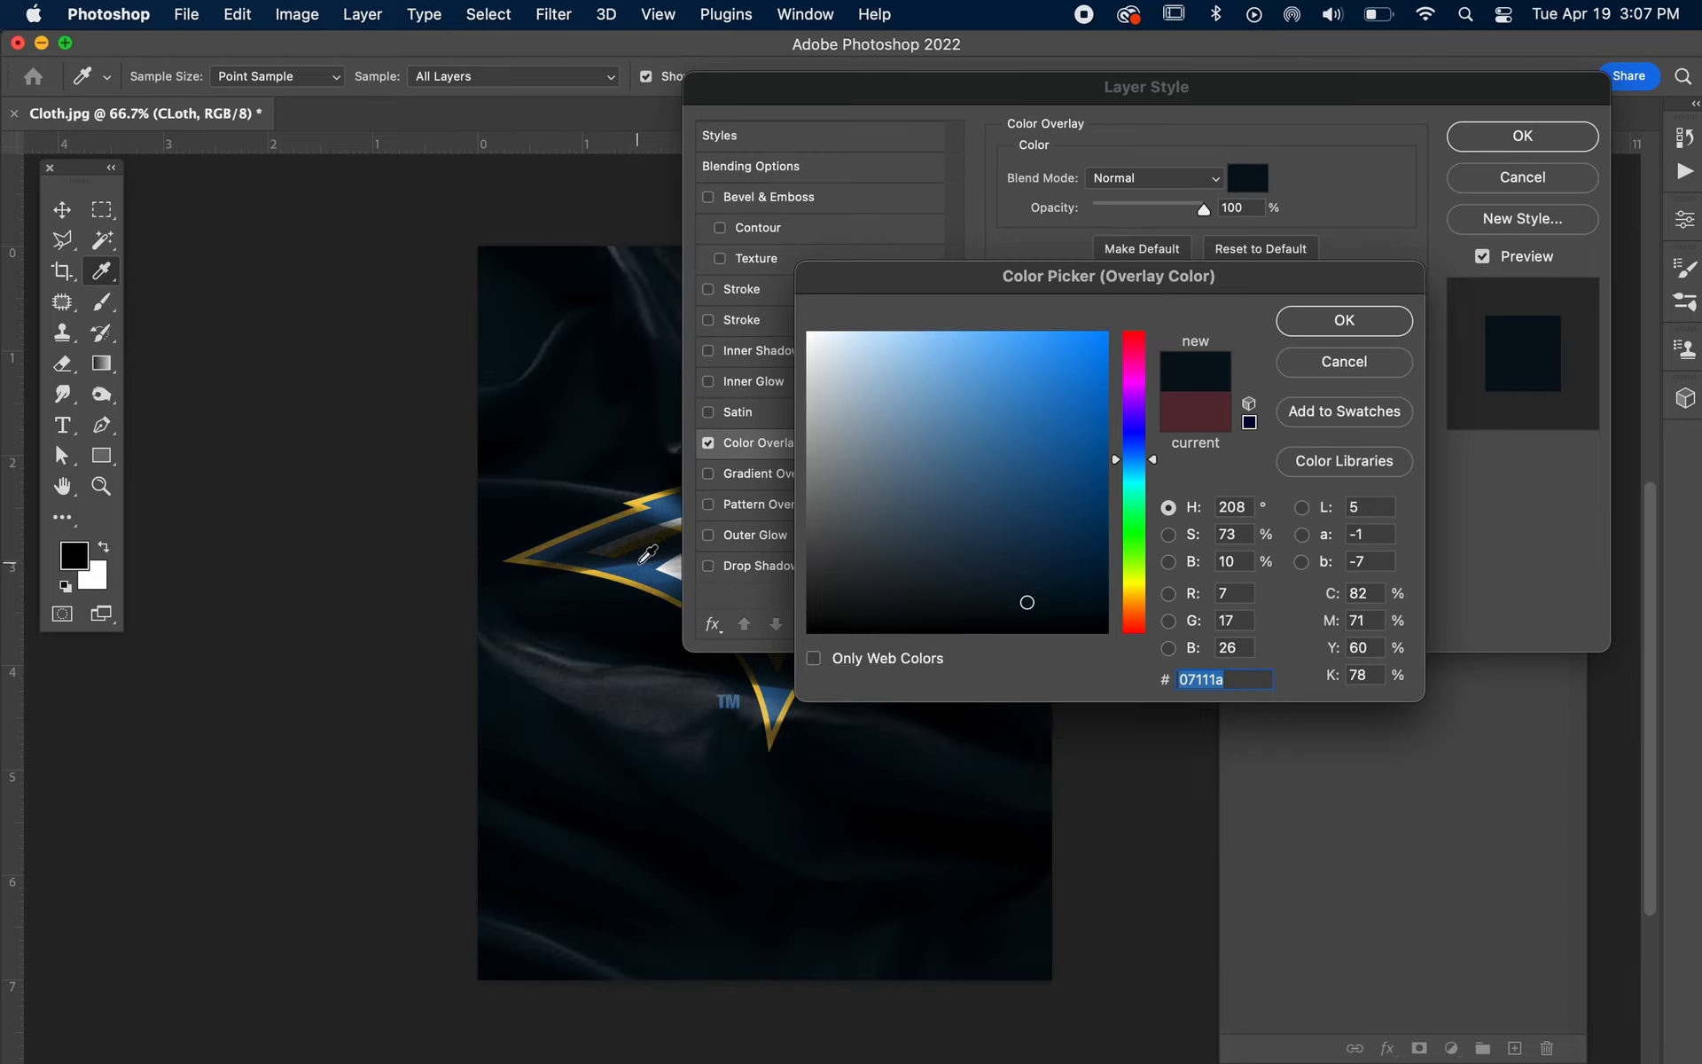
left_click(640, 557)
left_click(658, 565)
left_click(649, 570)
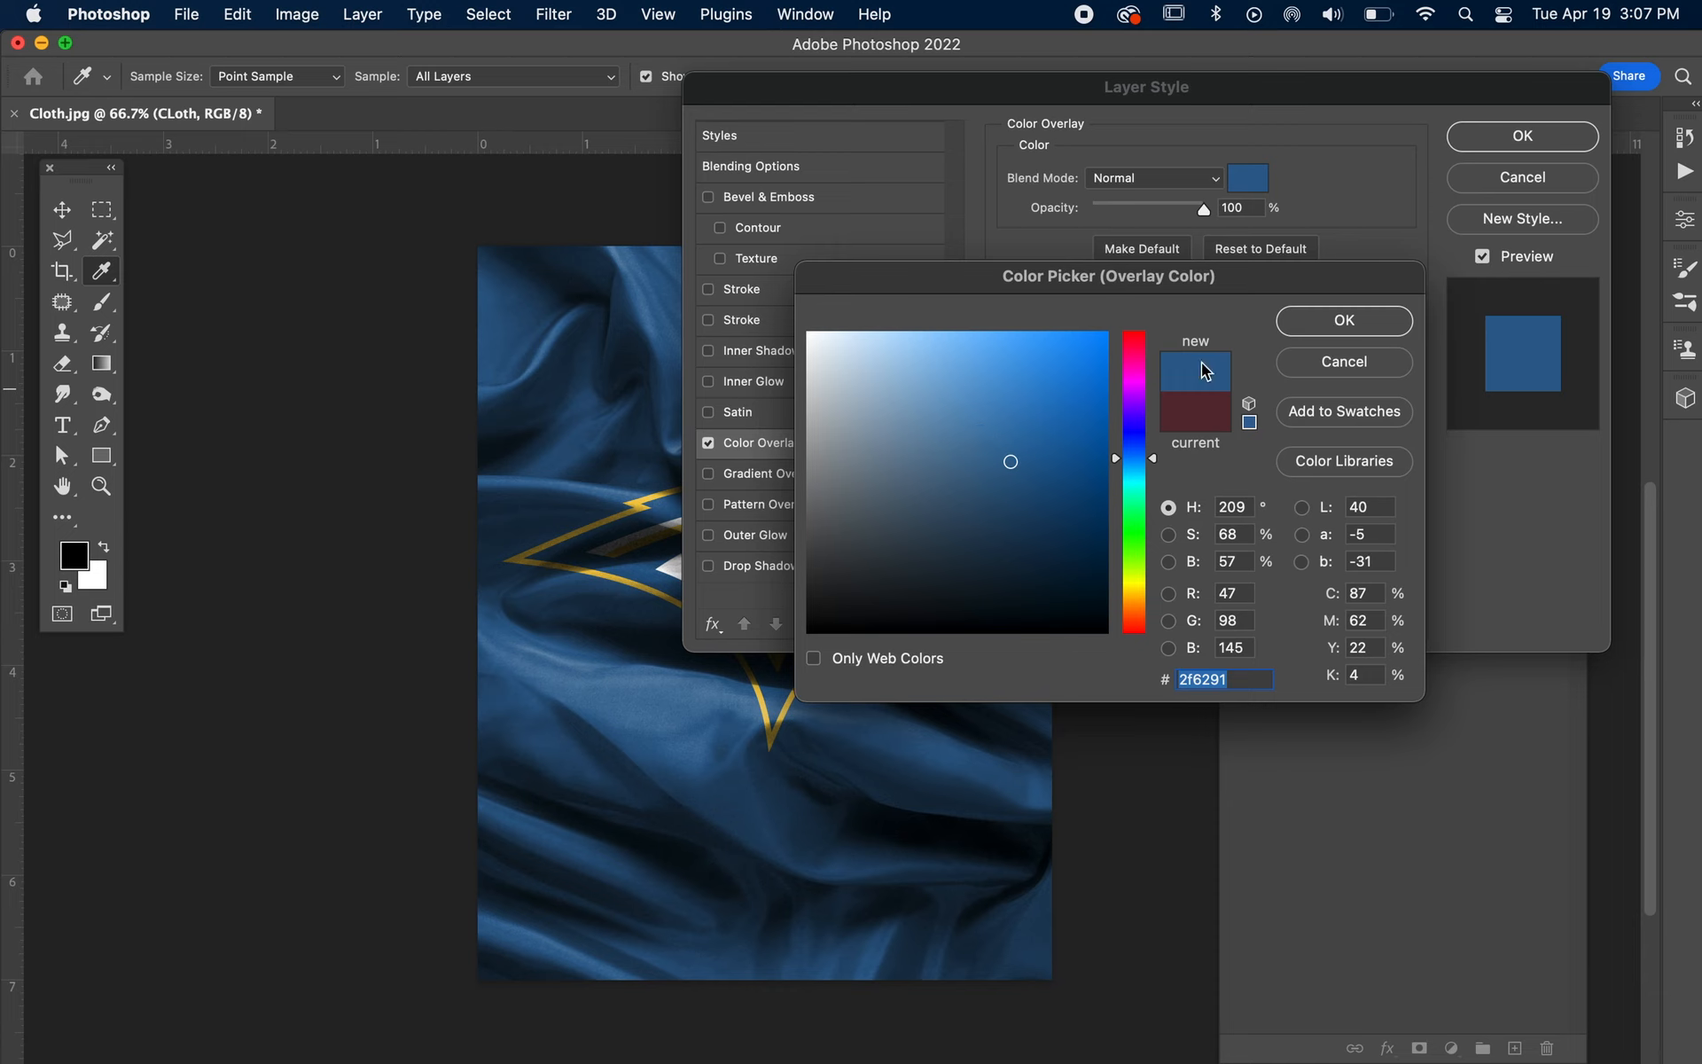
left_click(1297, 317)
left_click(1527, 135)
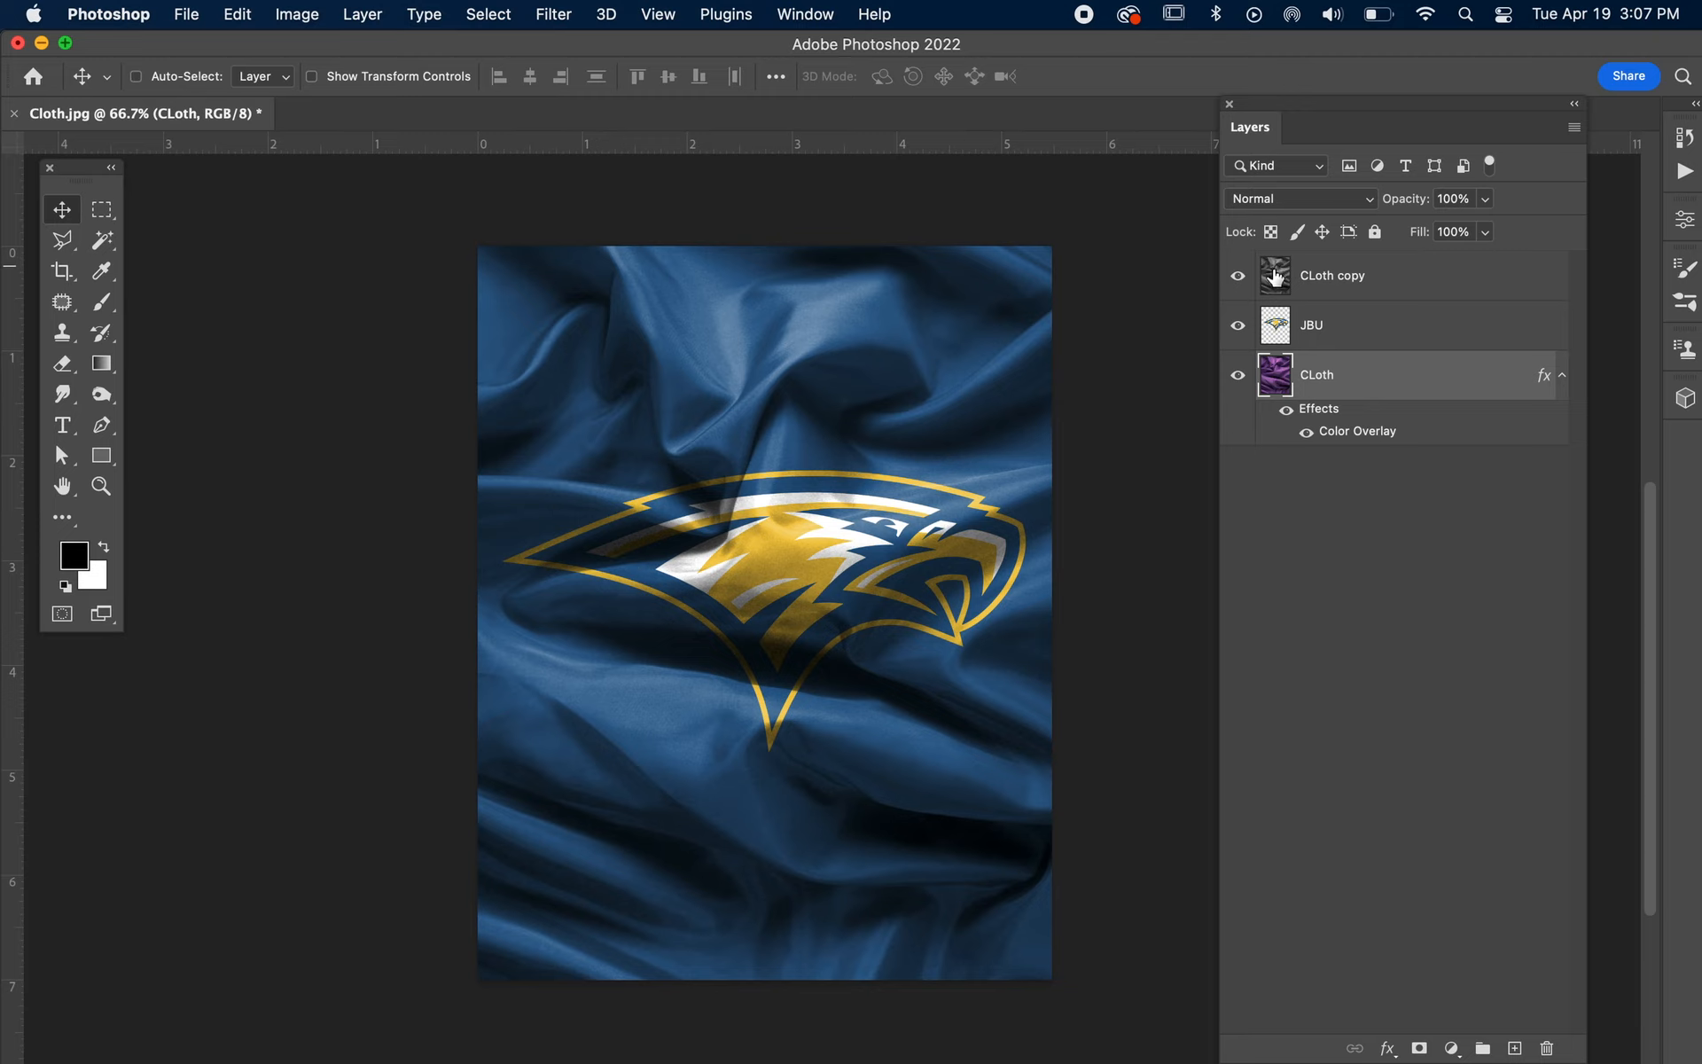
left_click(1239, 277)
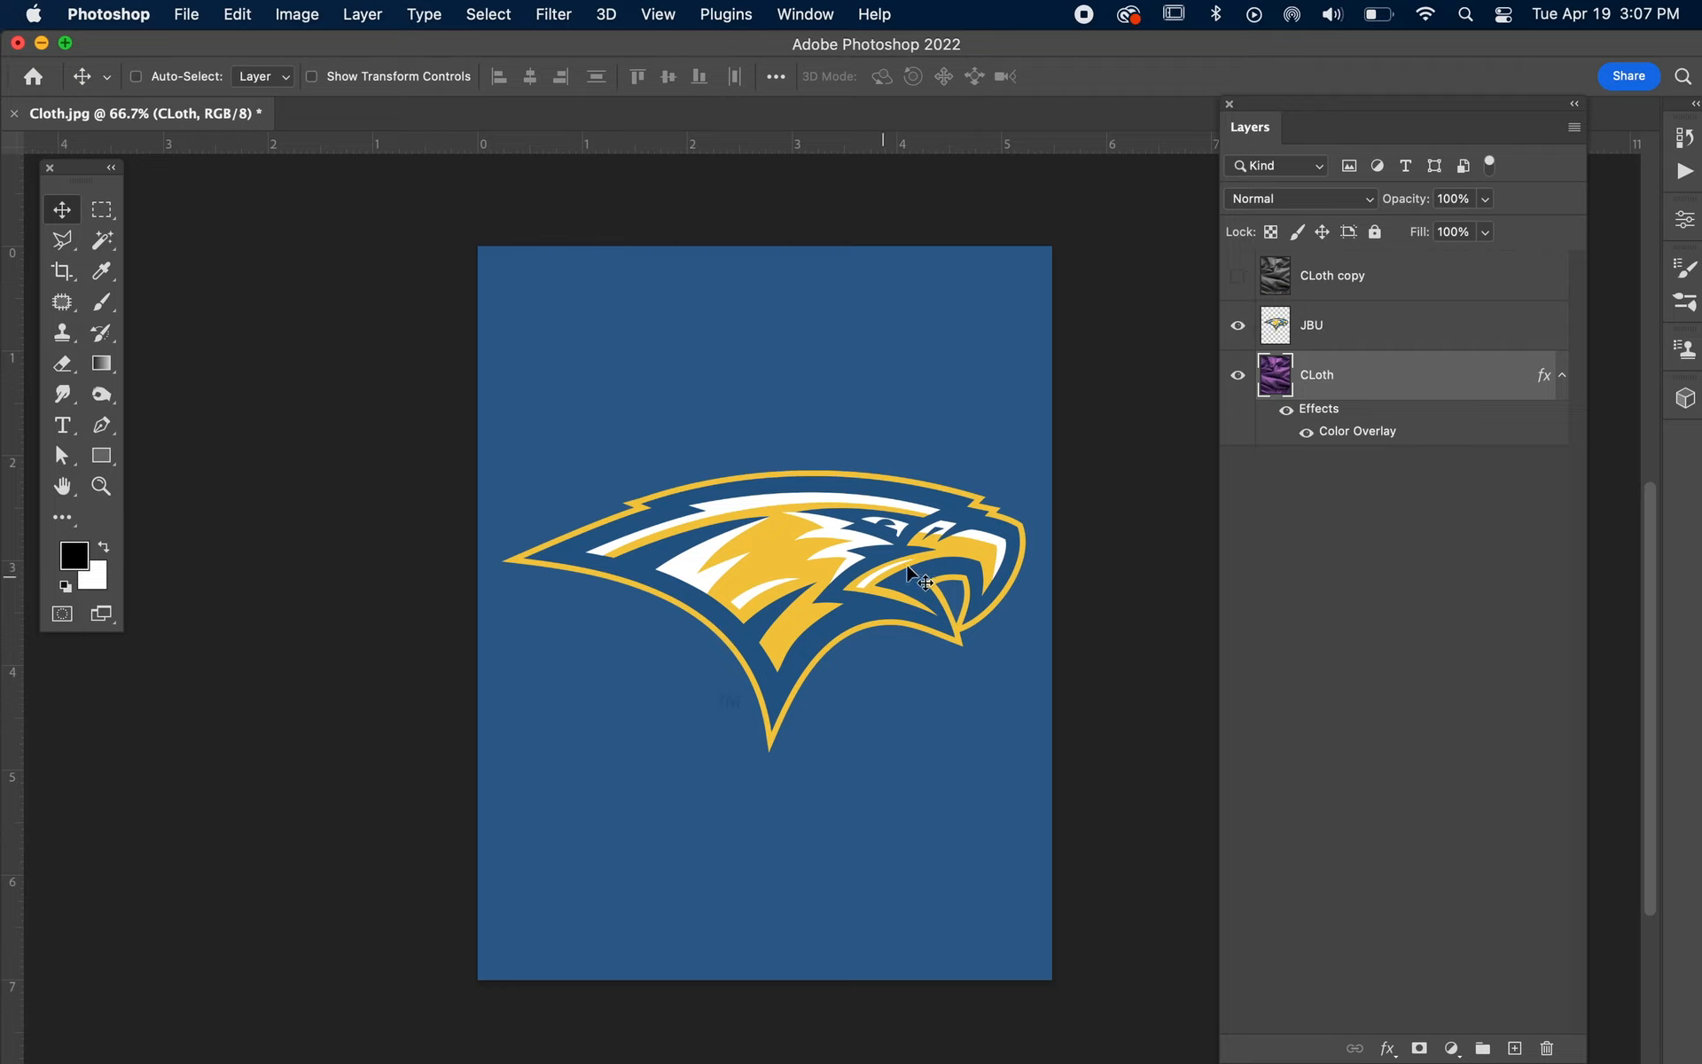
left_click(1237, 277)
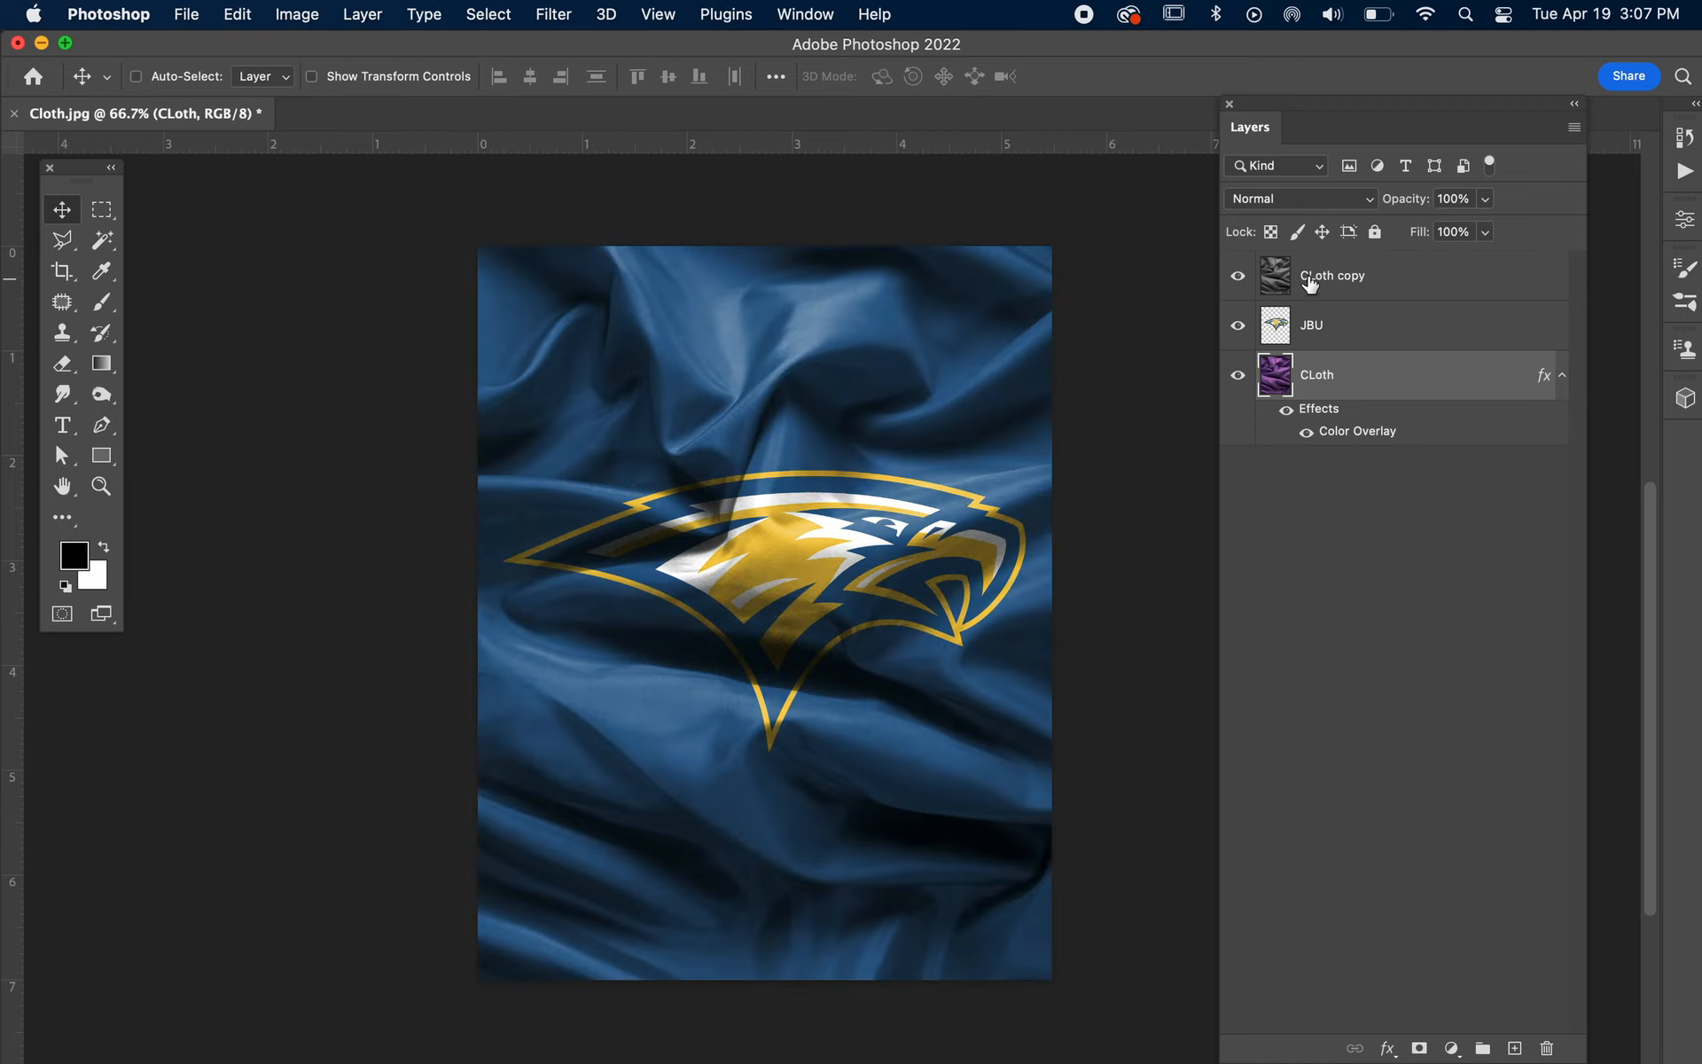